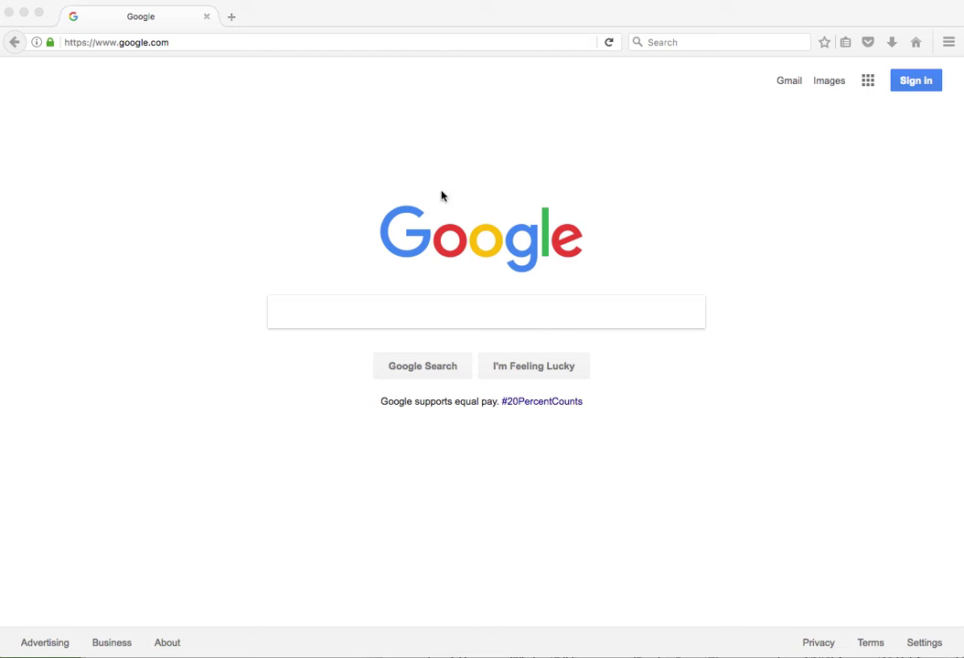
Search Google for 'flights from LAX to CLT'
left_click(270, 42)
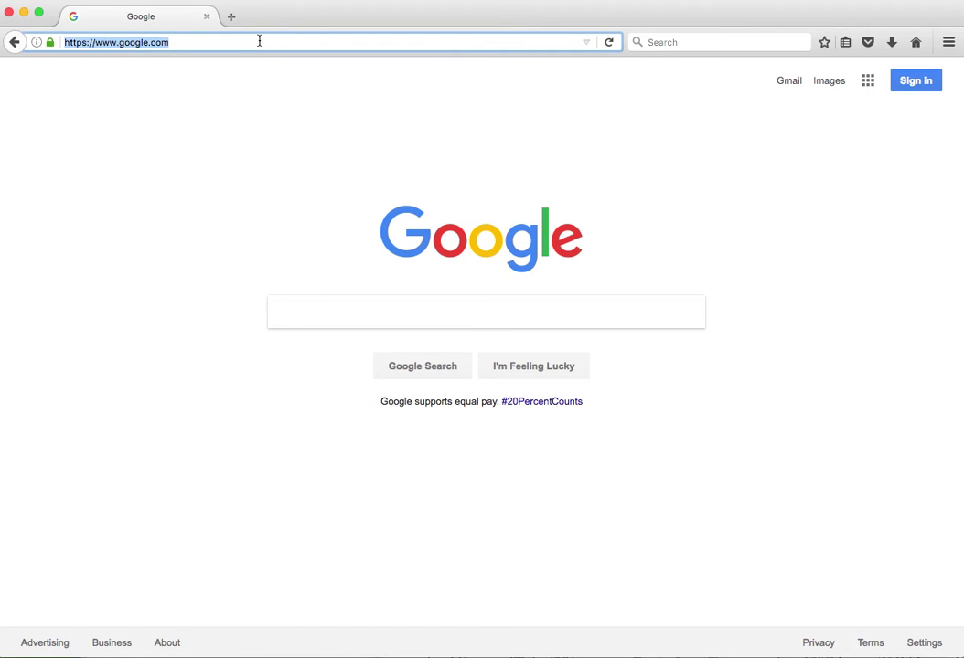
left_click(334, 318)
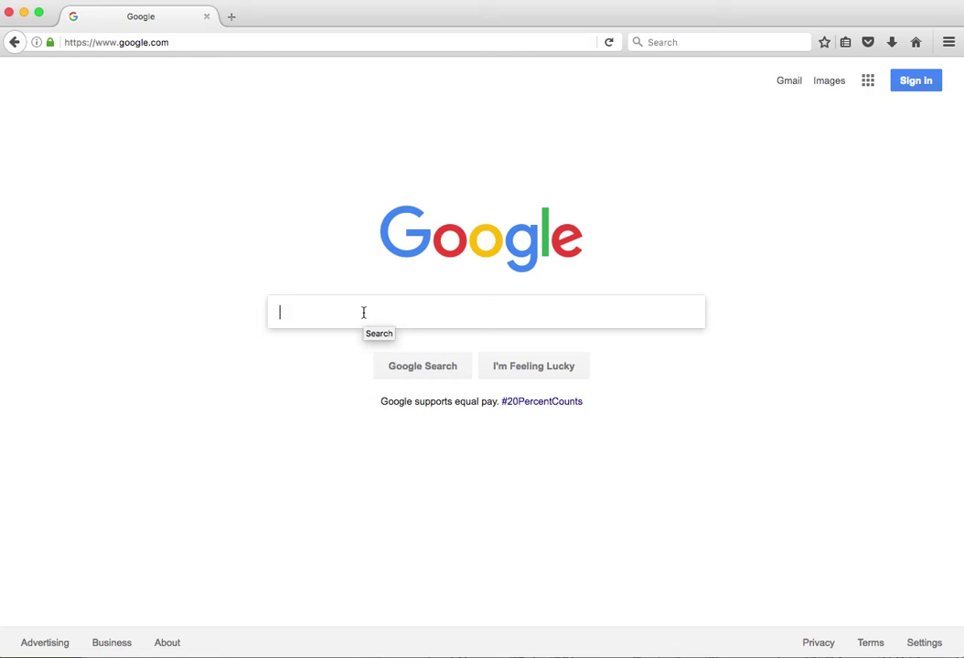
type("fl")
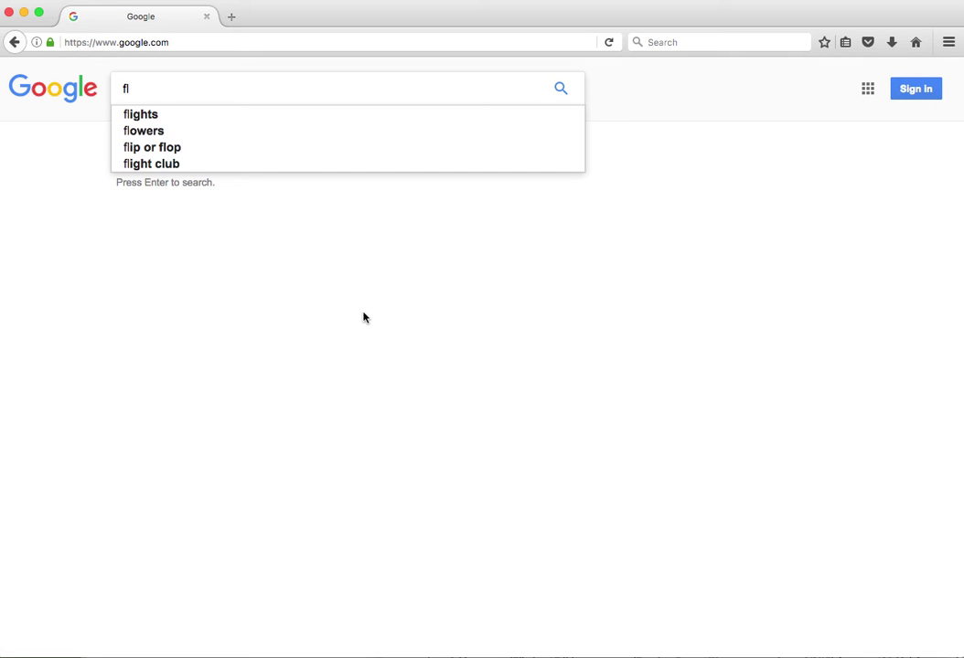
type("ights ")
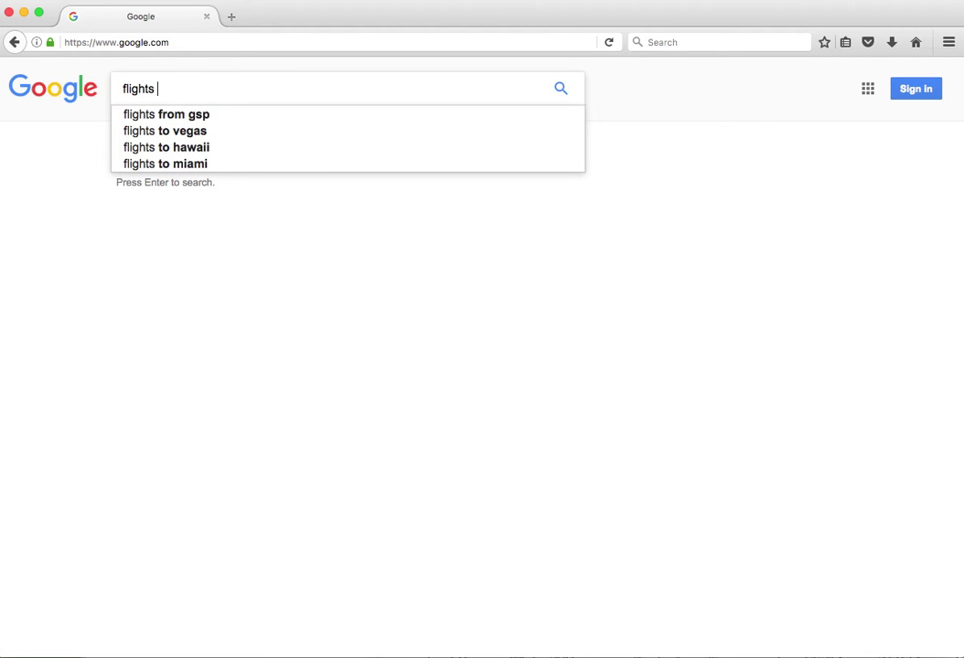
type("from")
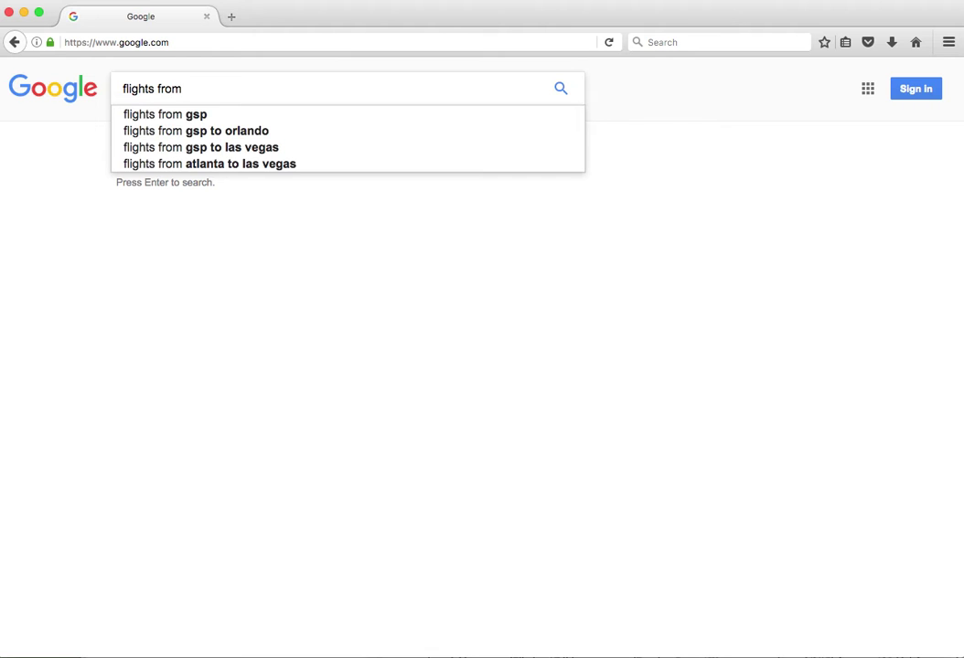
type(" LAX t")
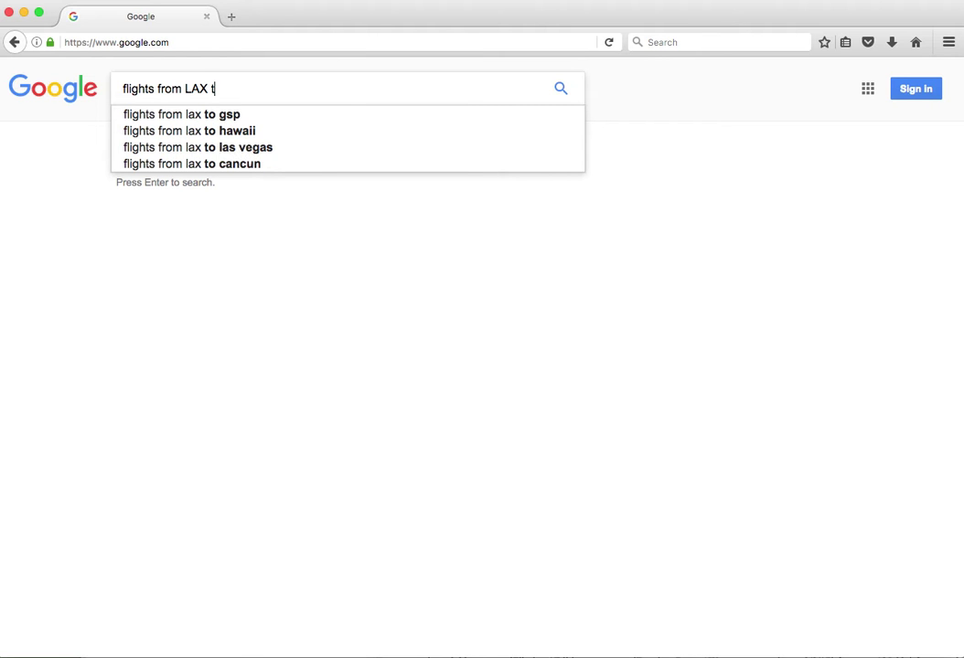
type("o C")
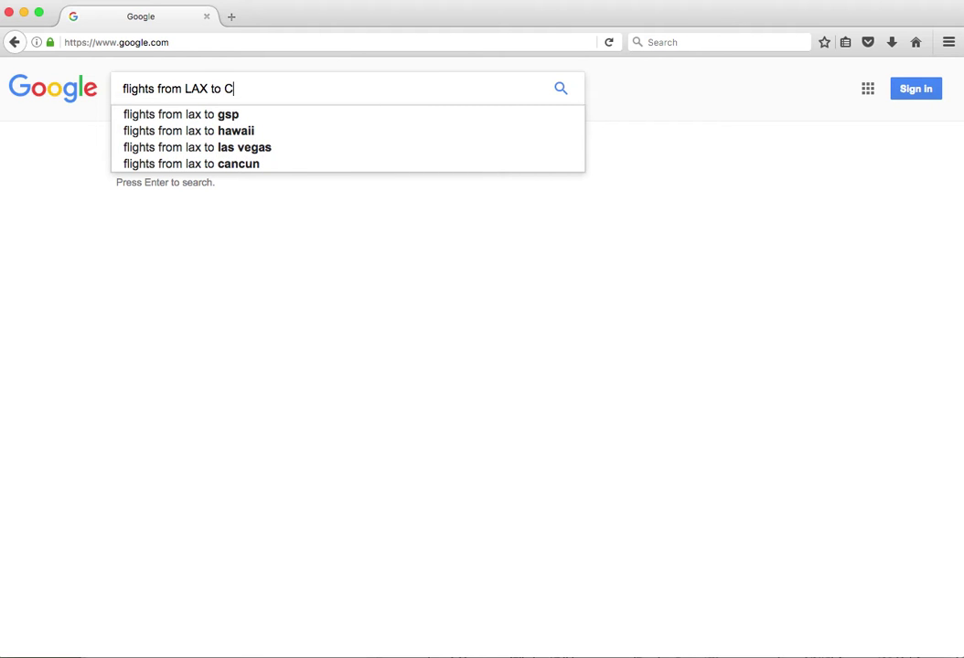
type("LT")
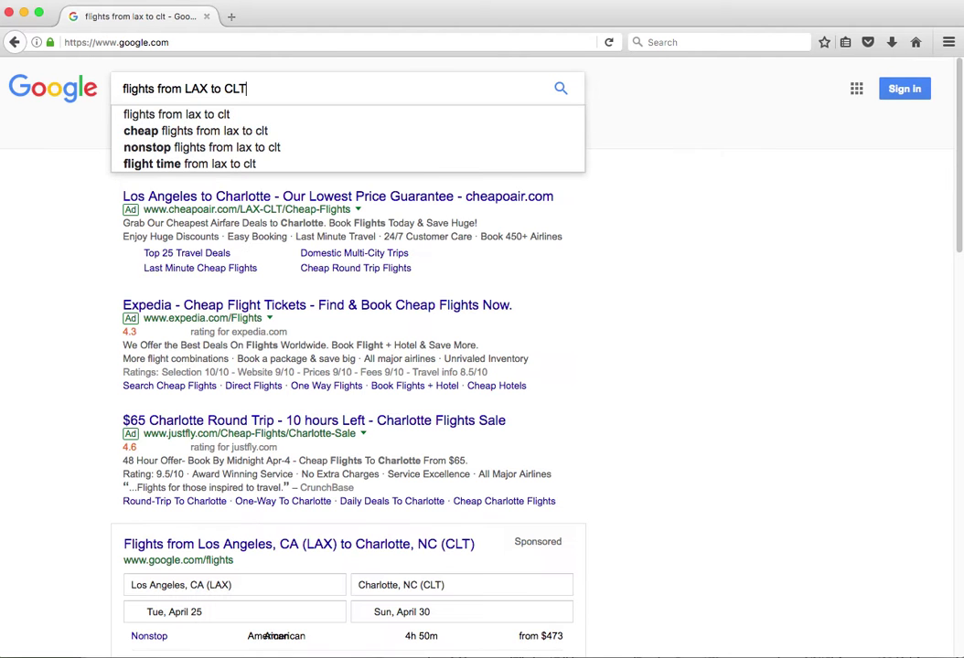
key("Return")
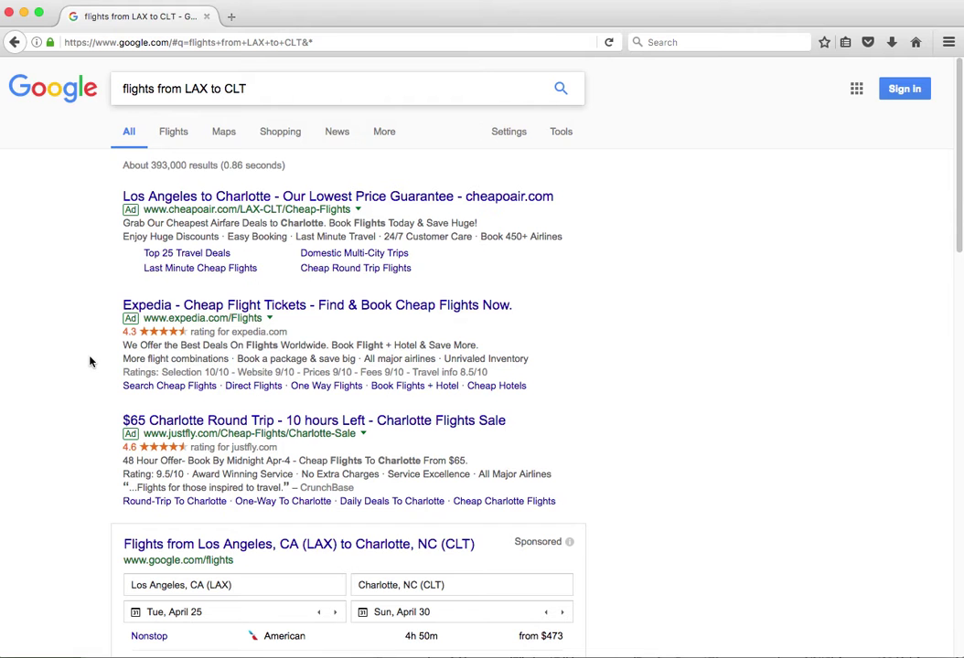
scroll(89, 361, "down", 5)
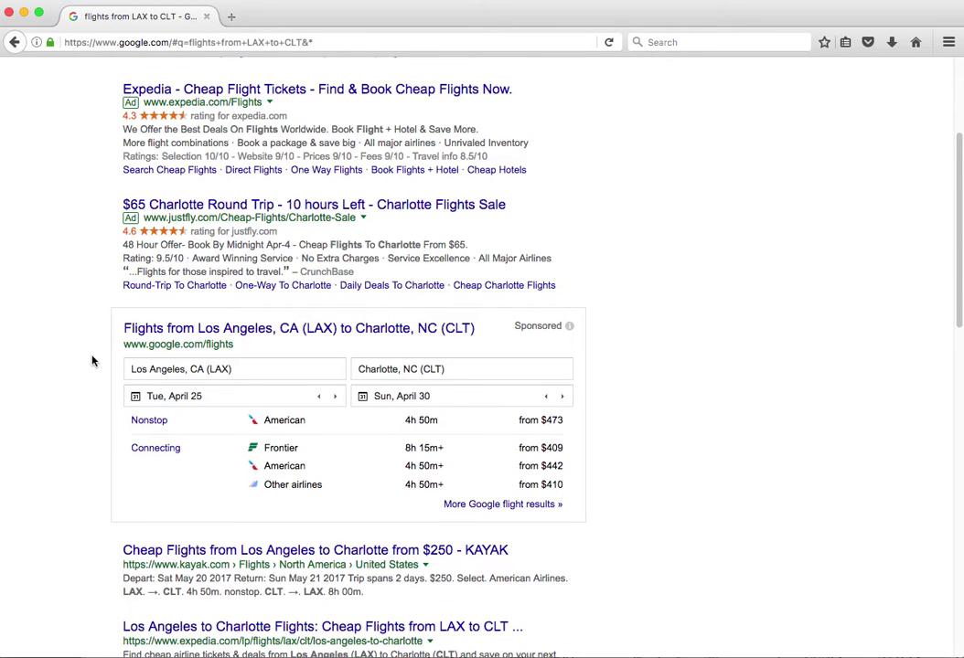
scroll(91, 361, "up", 5)
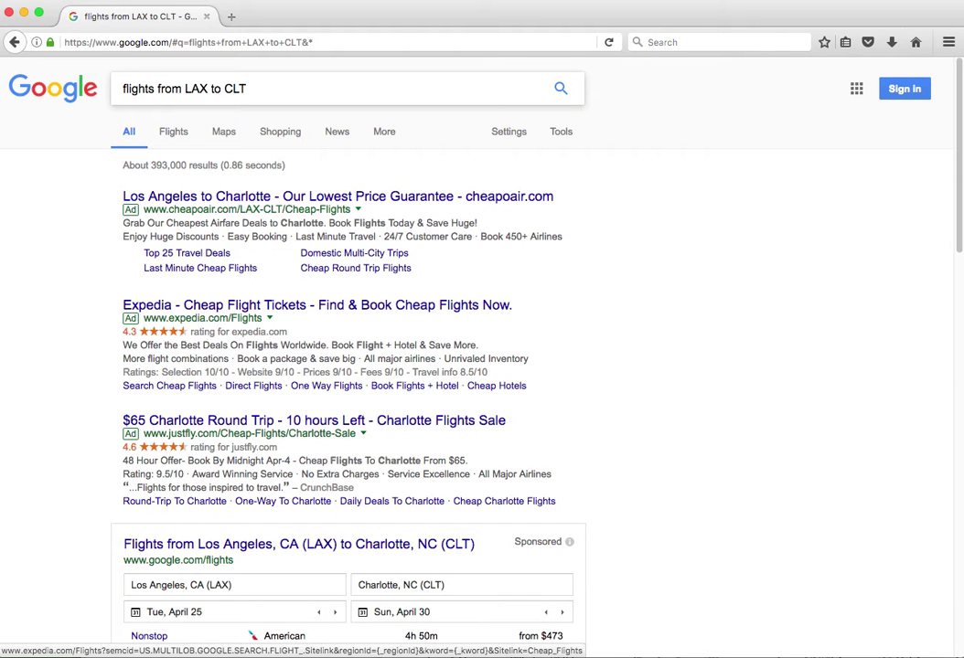
scroll(960, 291, "down", 3)
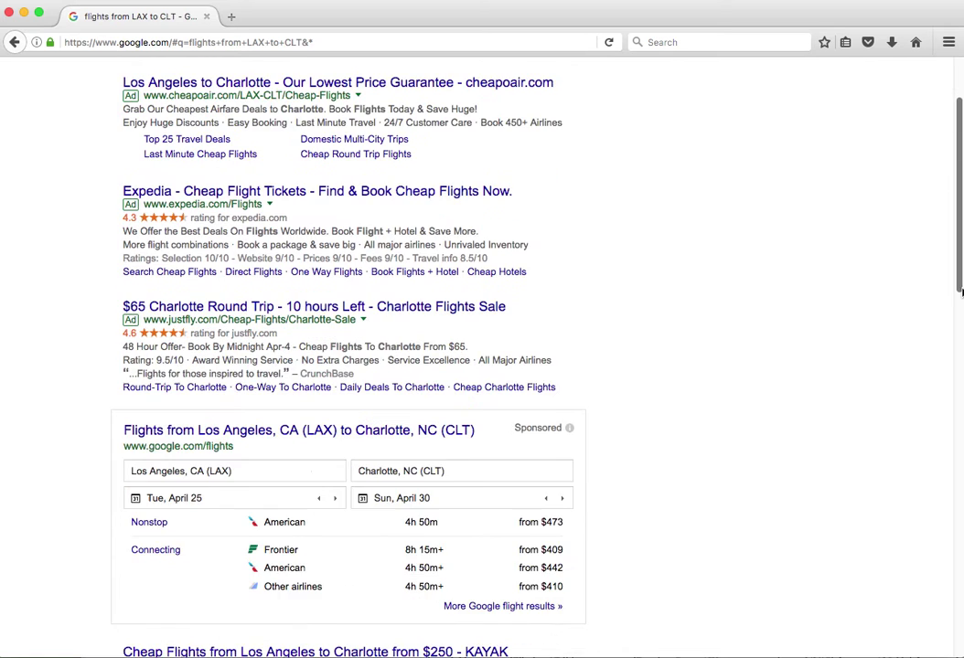
scroll(960, 291, "down", 4)
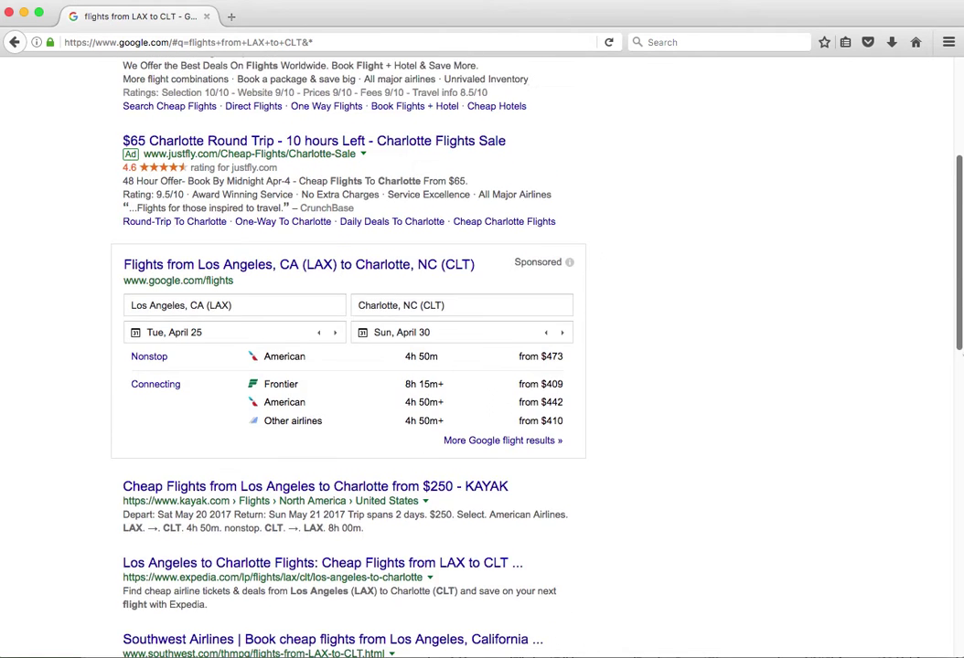
scroll(441, 294, "down", 2)
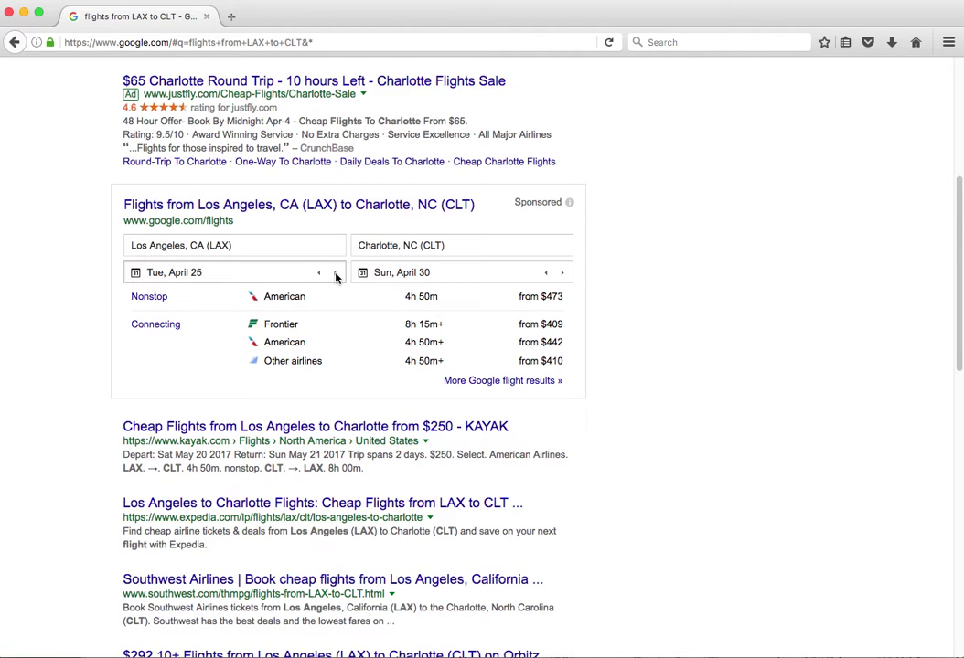
Set the Charlotte trip to depart Sat, April 29 and return Sat, May 6
left_click(300, 274)
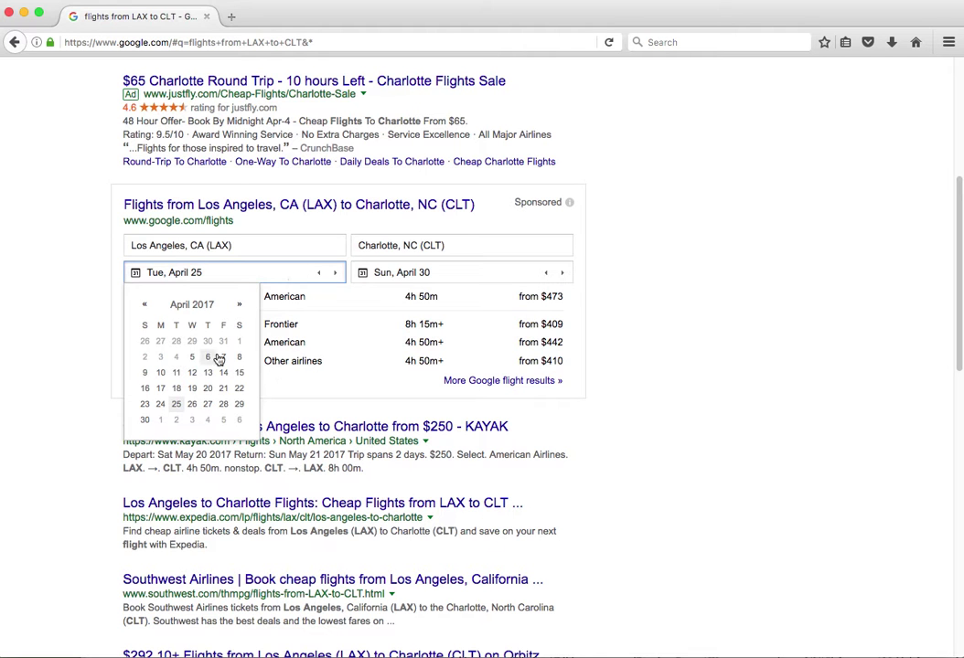
left_click(238, 405)
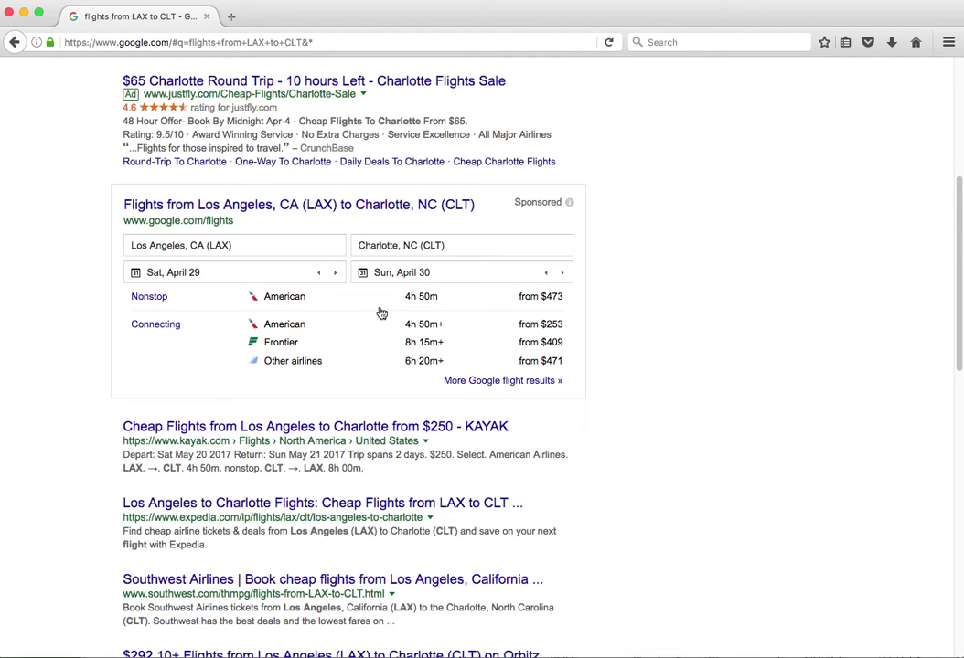
left_click(448, 277)
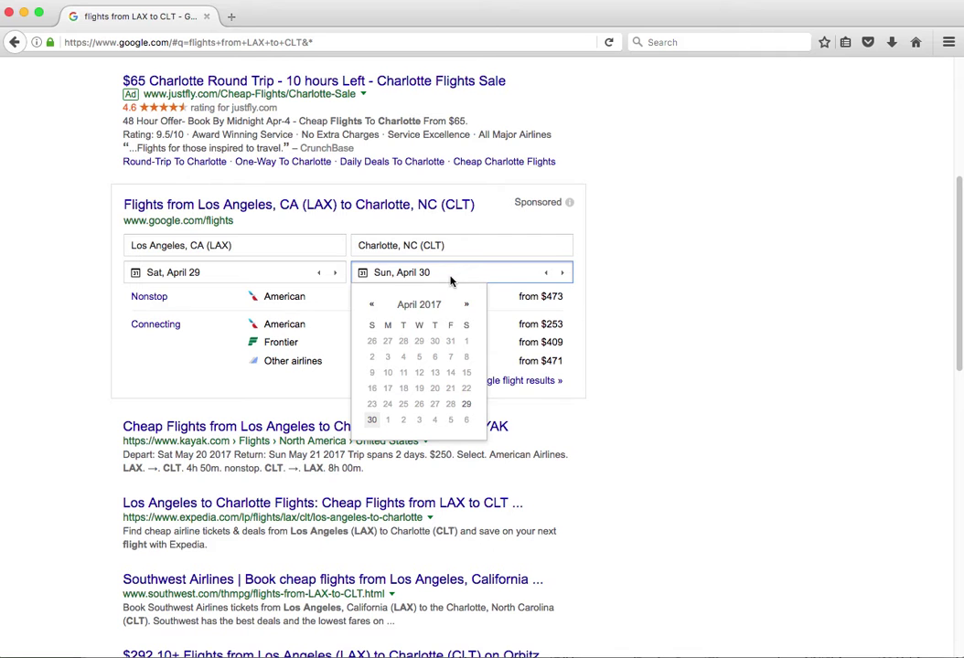
left_click(465, 421)
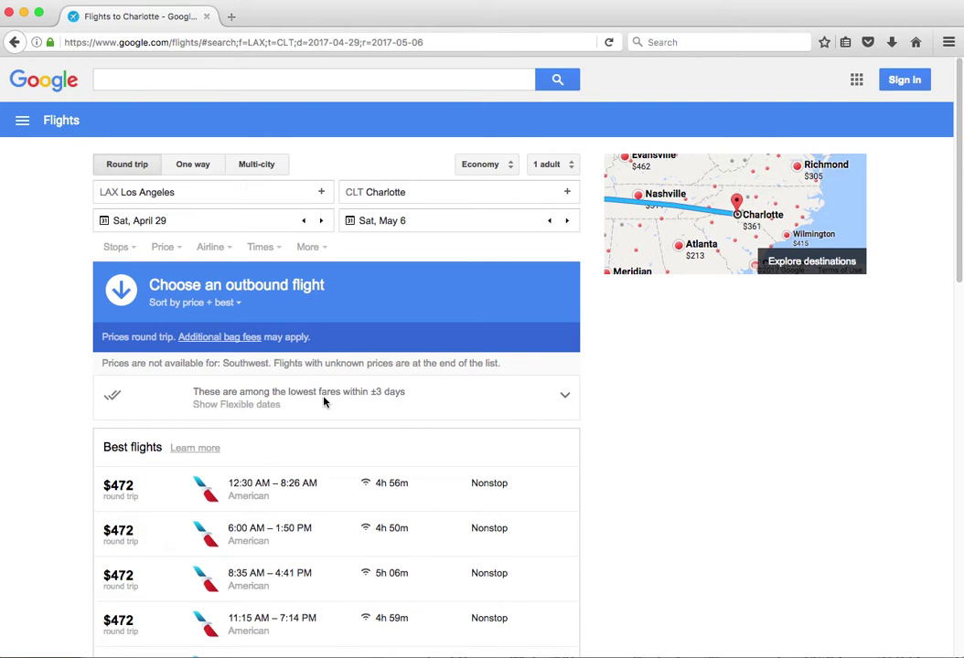
Show the airports near Los Angeles, with only Los Angeles Int'l (LAX) as origin
left_click(321, 193)
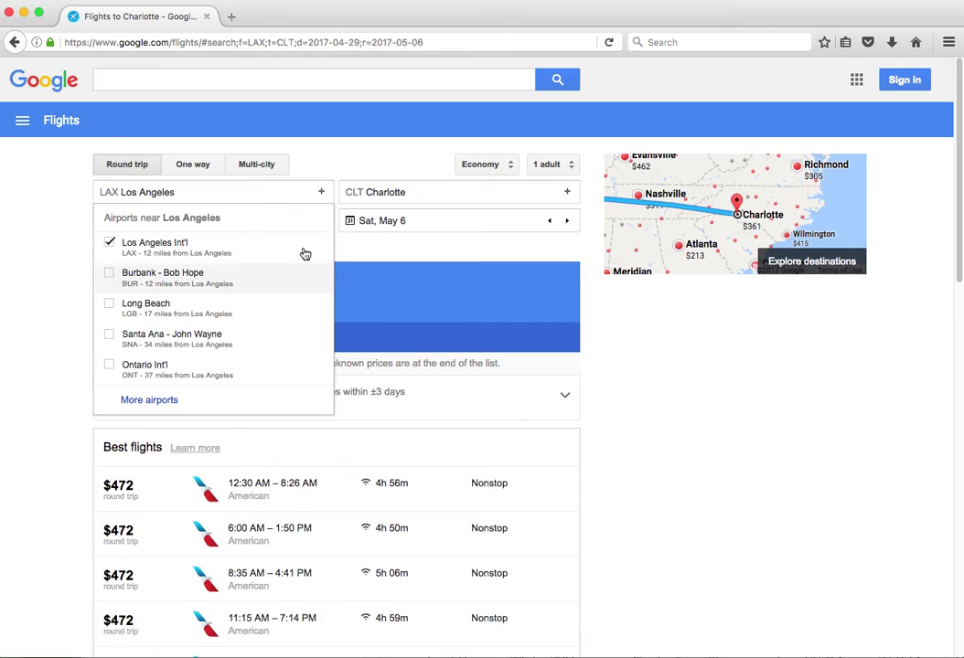
left_click(274, 194)
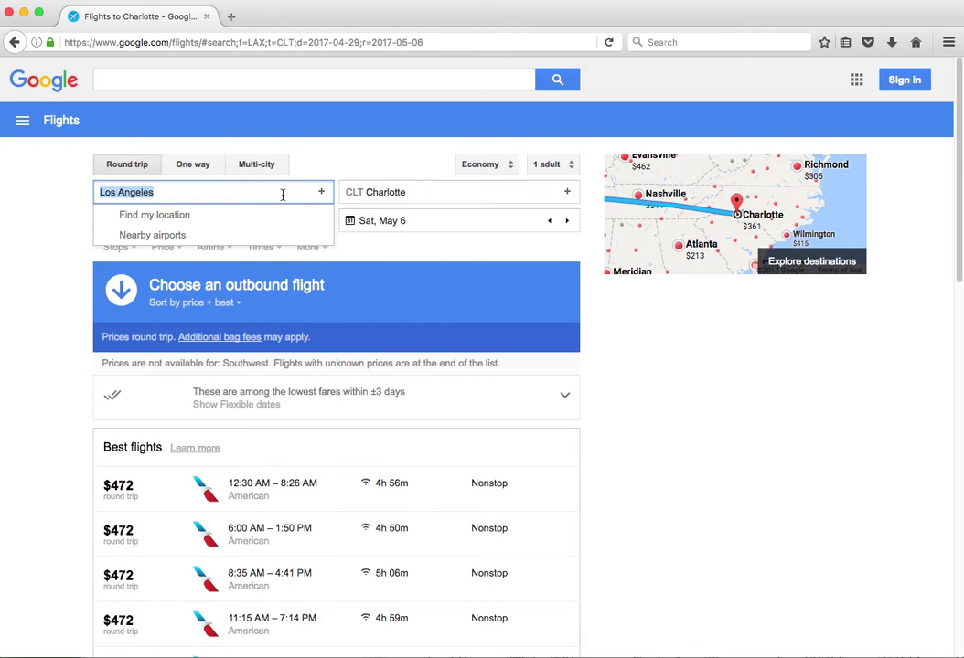
left_click(568, 193)
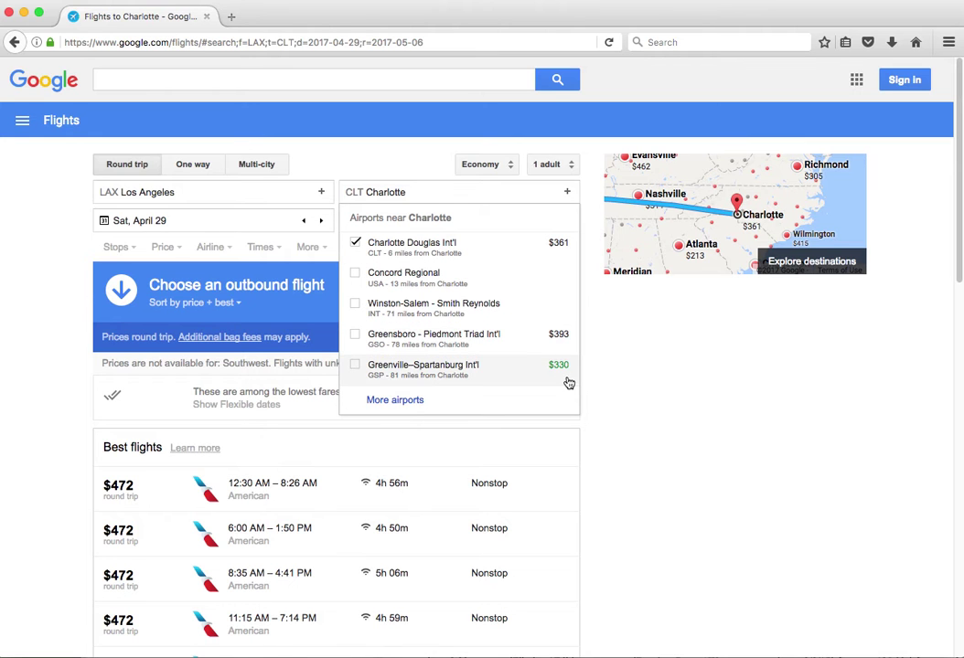
left_click(543, 193)
left_click(544, 193)
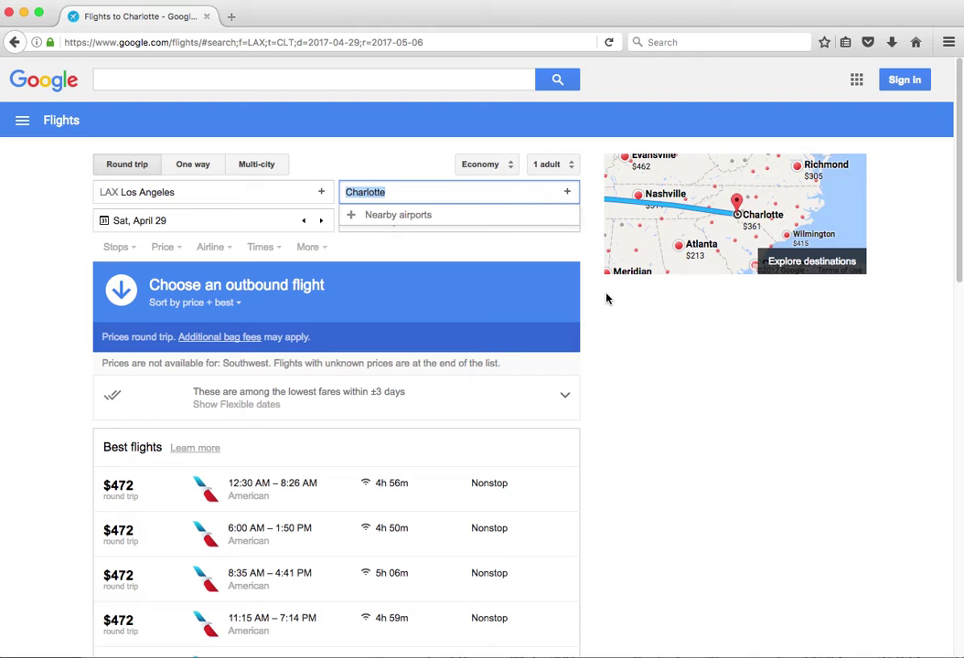
left_click(341, 173)
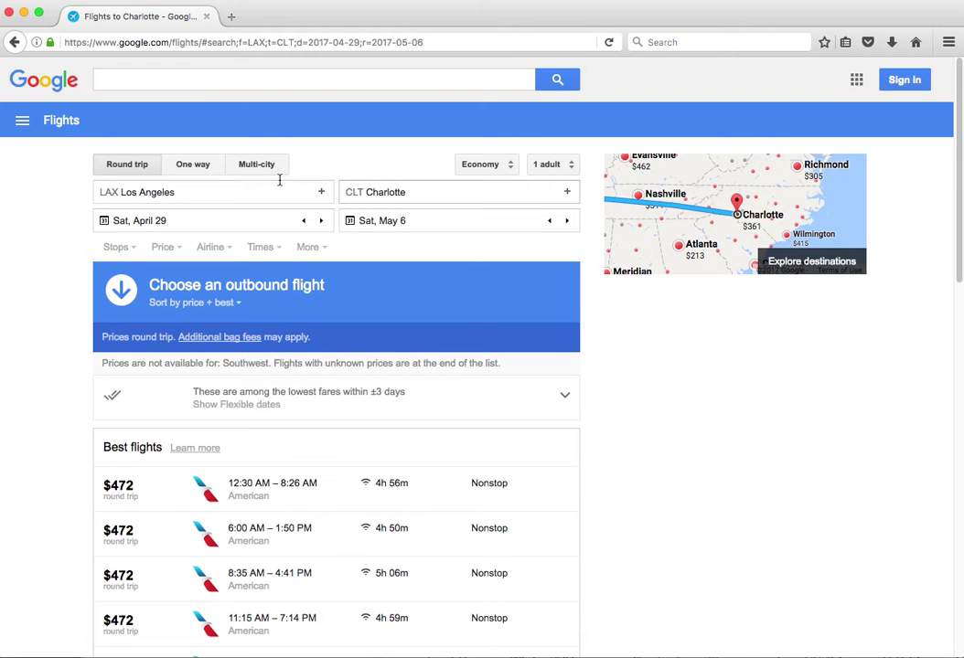
left_click(440, 192)
left_click(540, 192)
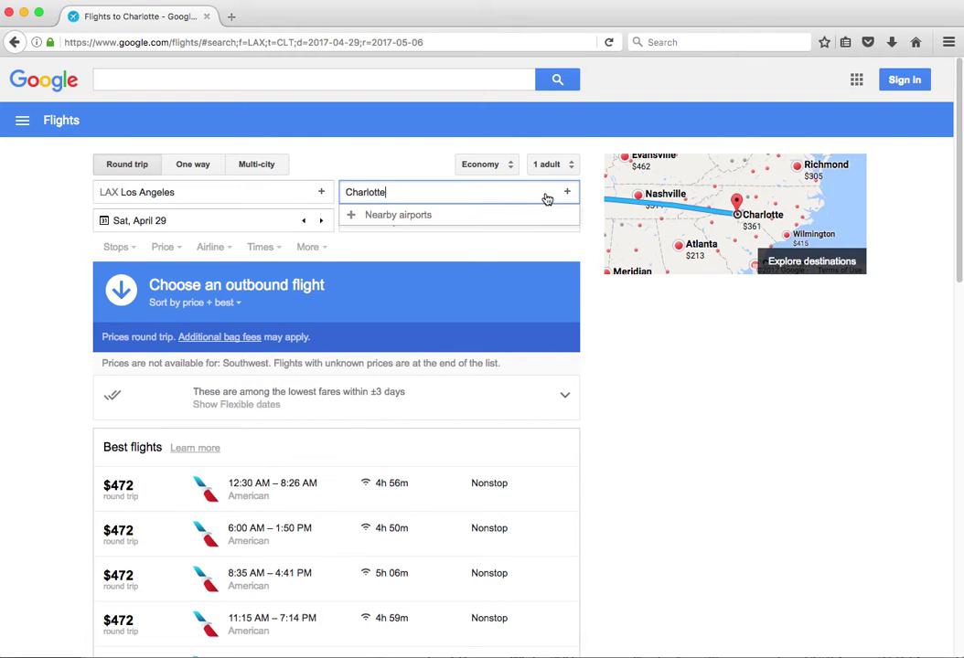
left_click(567, 194)
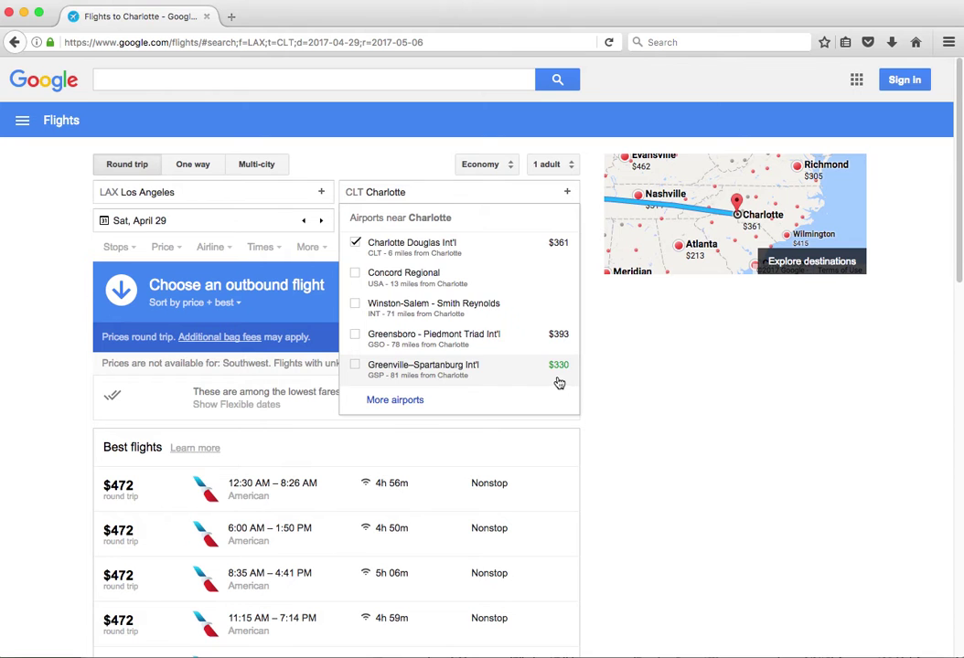
left_click(661, 396)
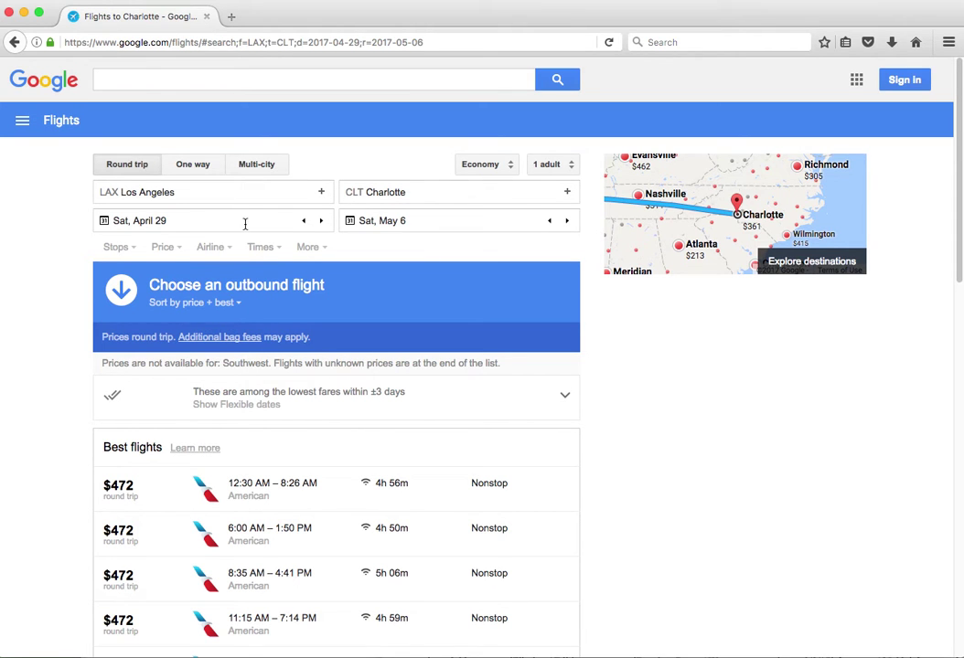
Look through the Stops, Price, Airline, Times and More filters, leaving results unfiltered
left_click(134, 252)
left_click(134, 251)
left_click(180, 253)
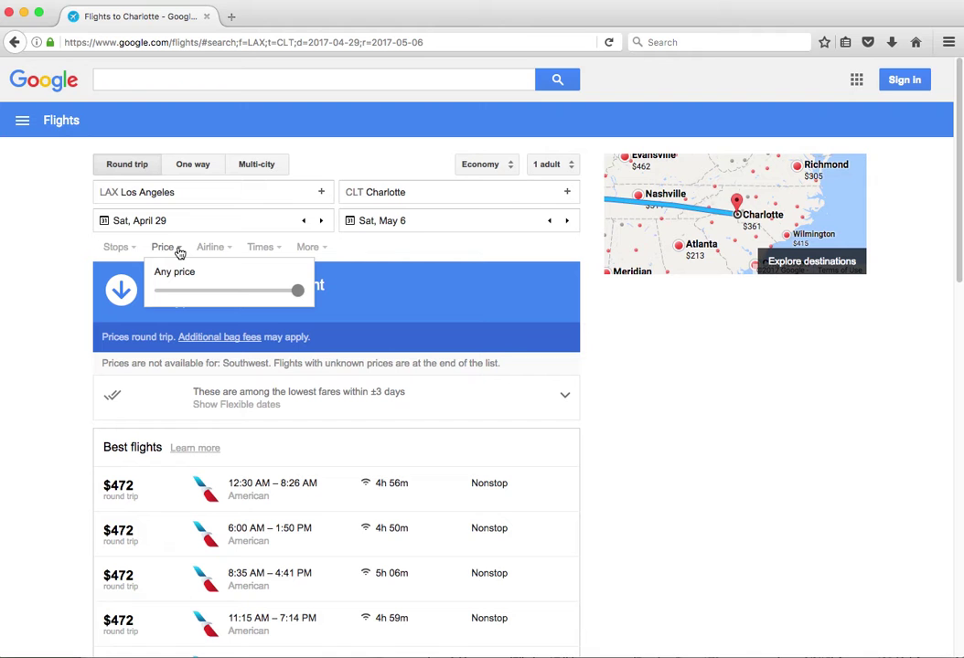
left_click(181, 253)
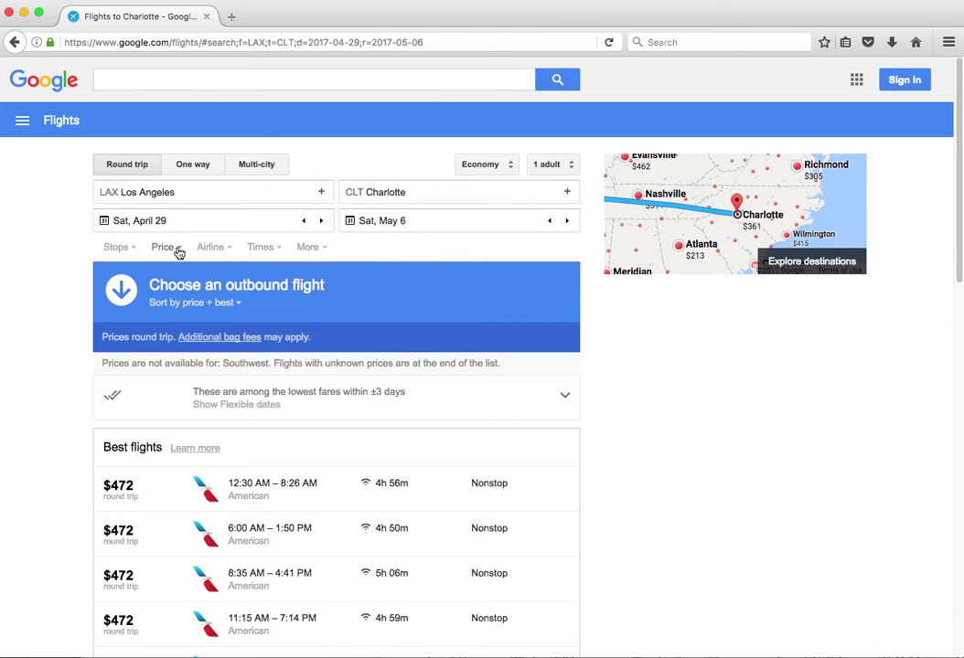
left_click(229, 254)
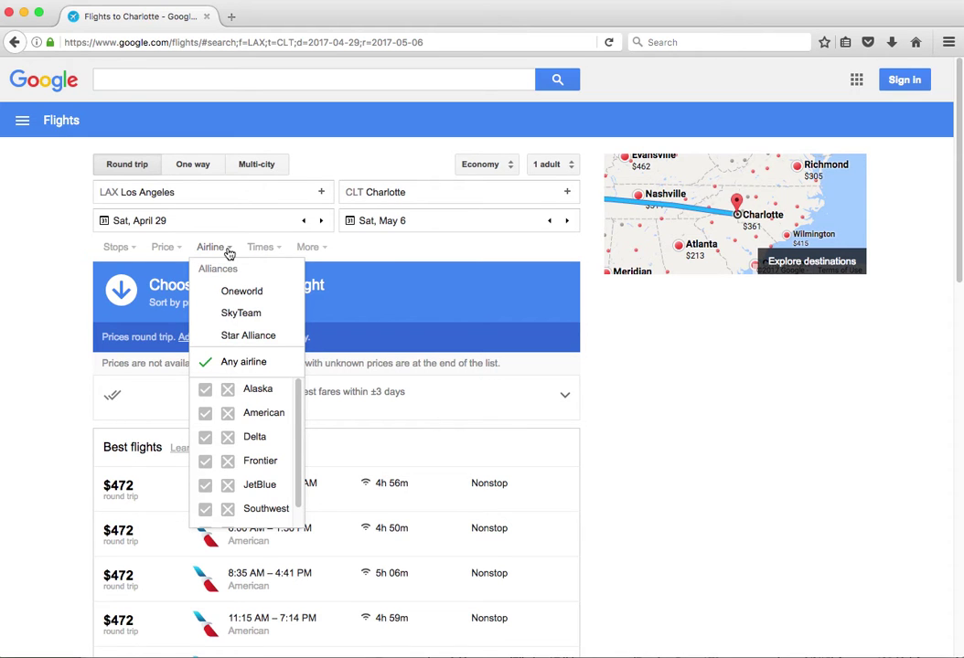
left_click(229, 253)
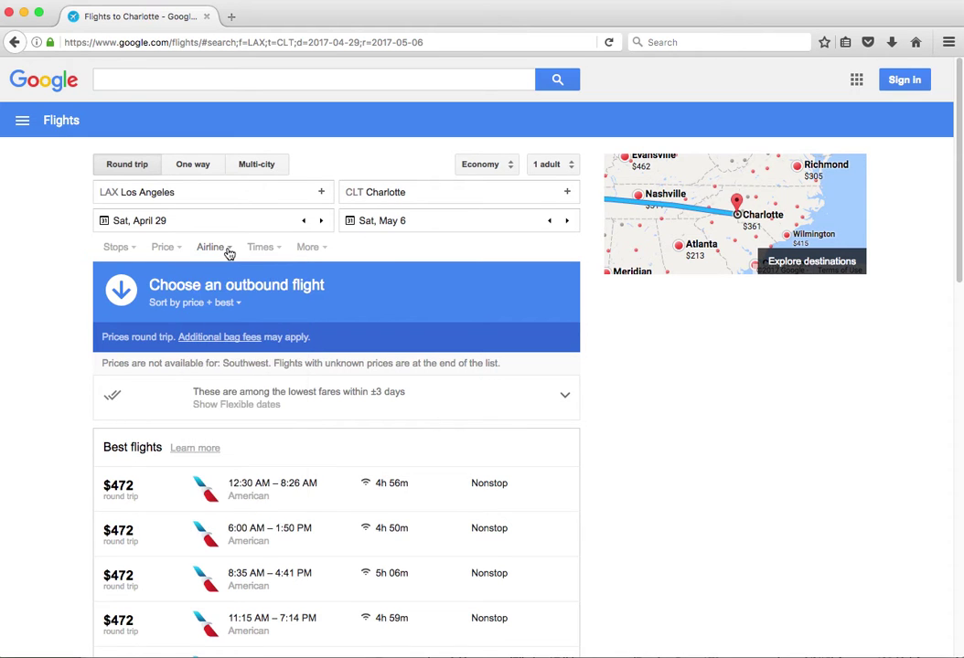
left_click(279, 254)
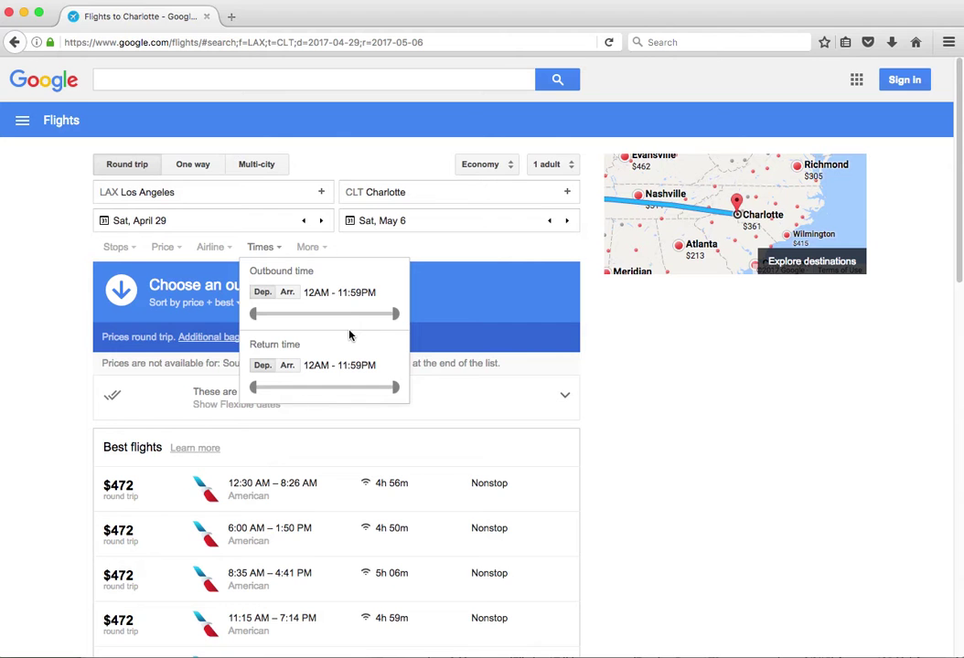
left_click(280, 251)
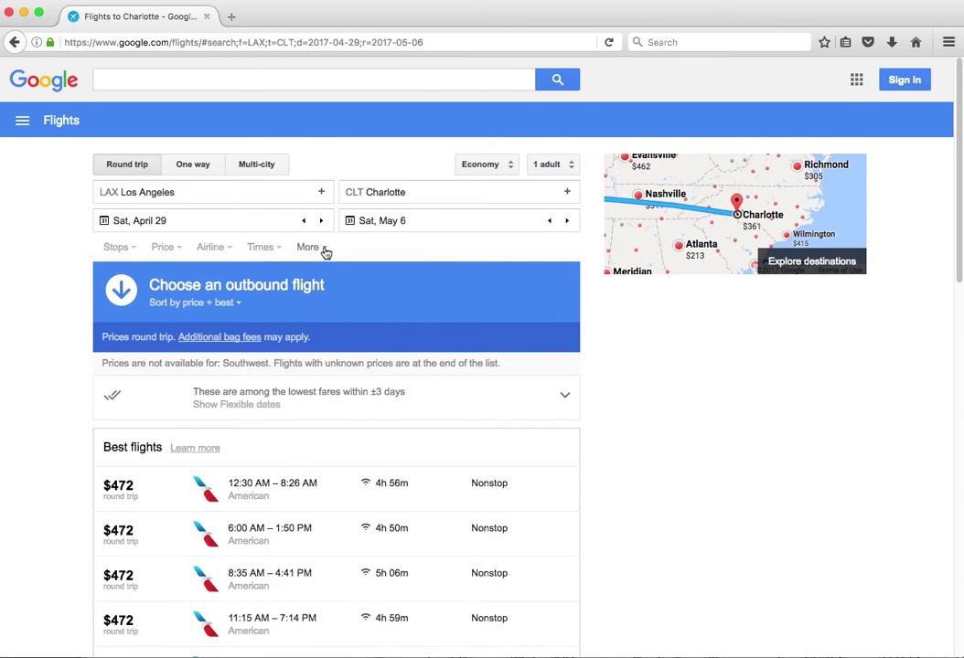
left_click(324, 251)
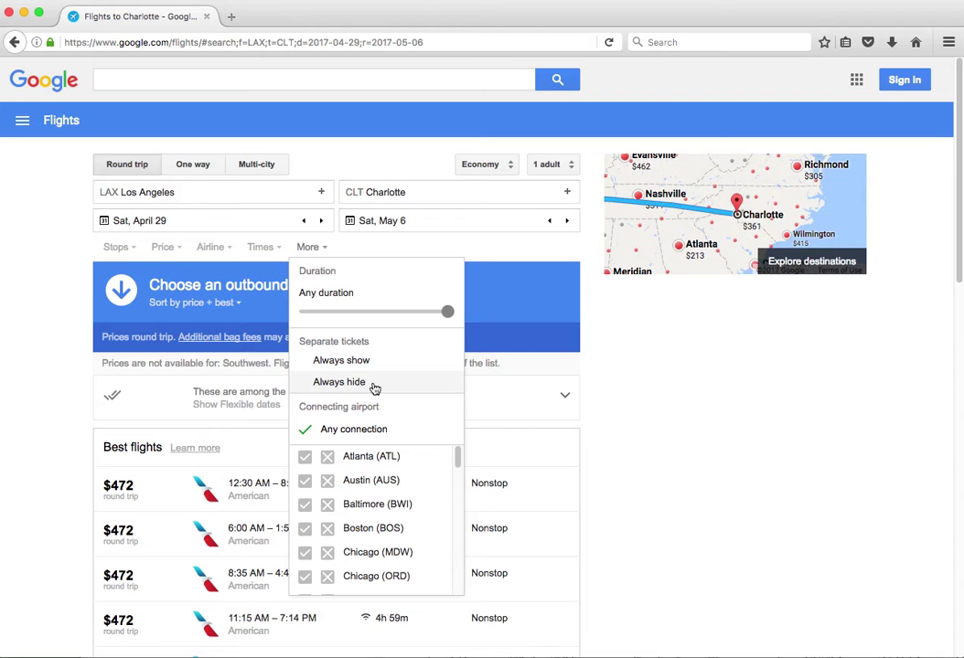
left_click(357, 250)
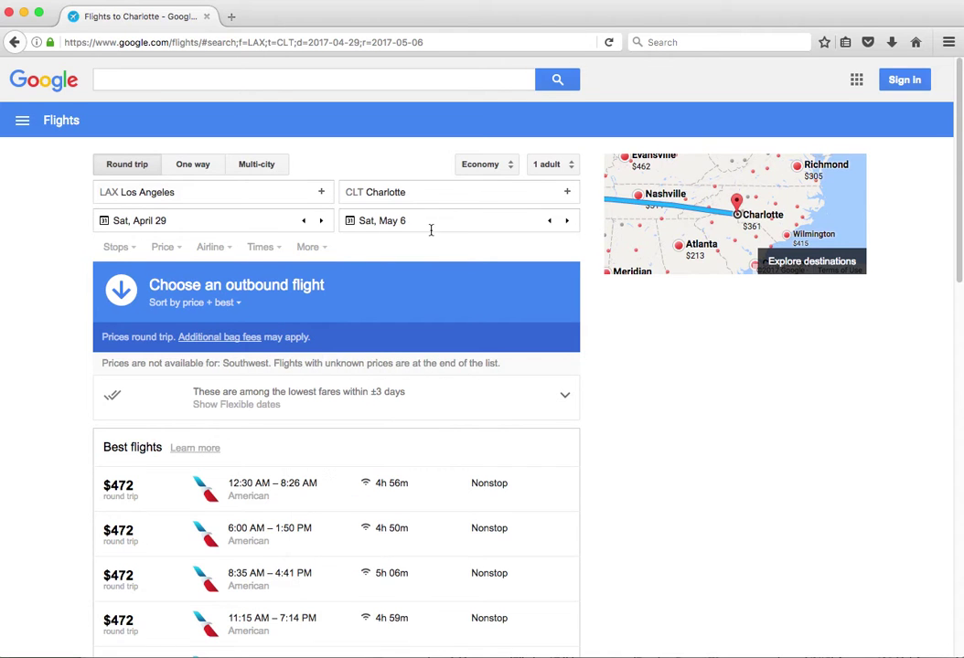
Keep the search at 1 adult and move the departure one day later to April 30
left_click(575, 168)
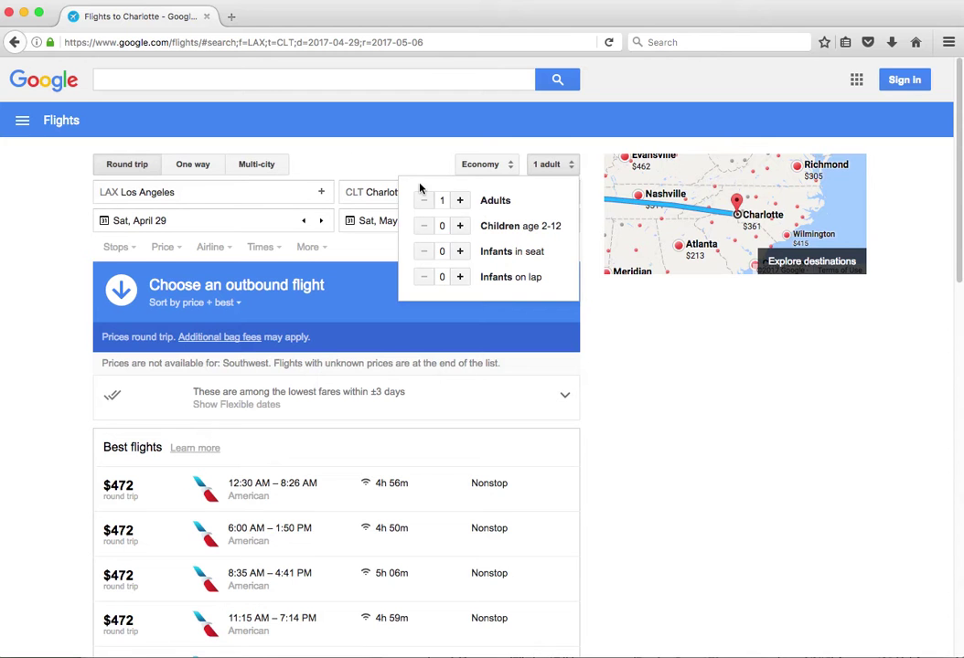
left_click(377, 167)
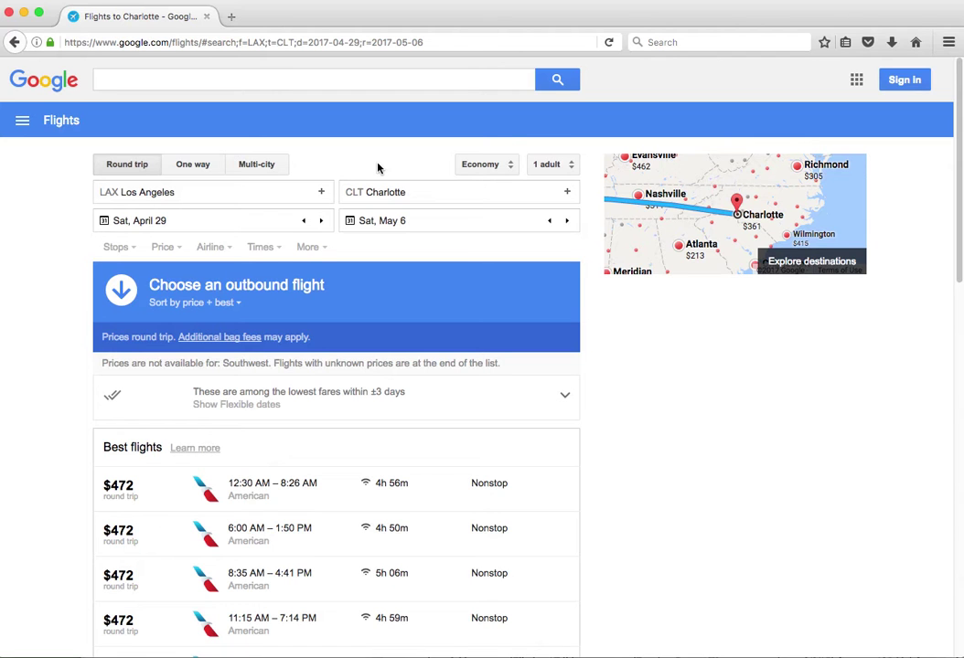
left_click(321, 222)
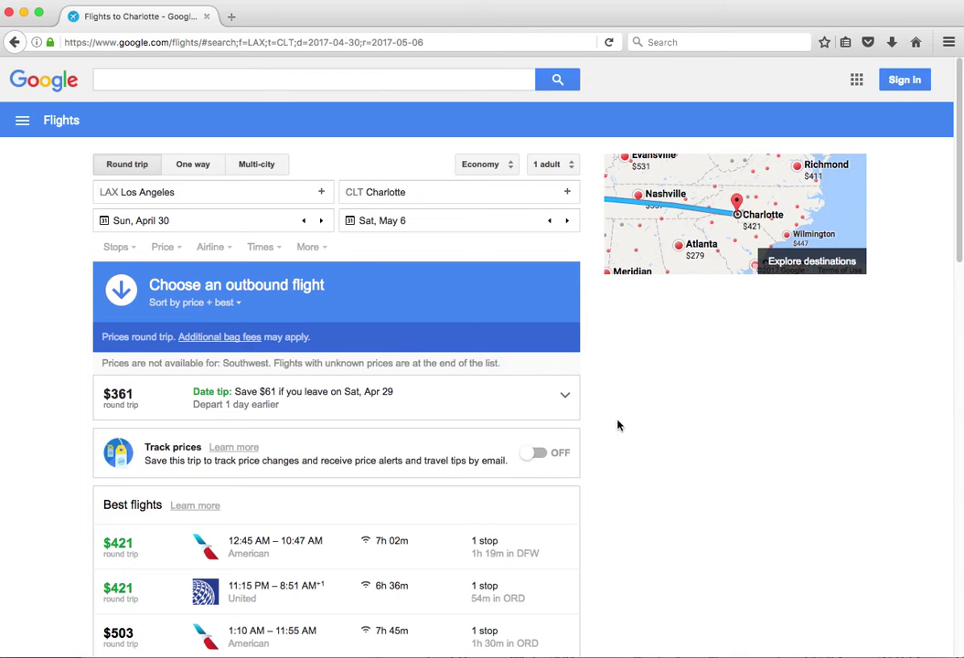
Show the flexible-dates price graph of lowest fares for 6-day trips
left_click(221, 221)
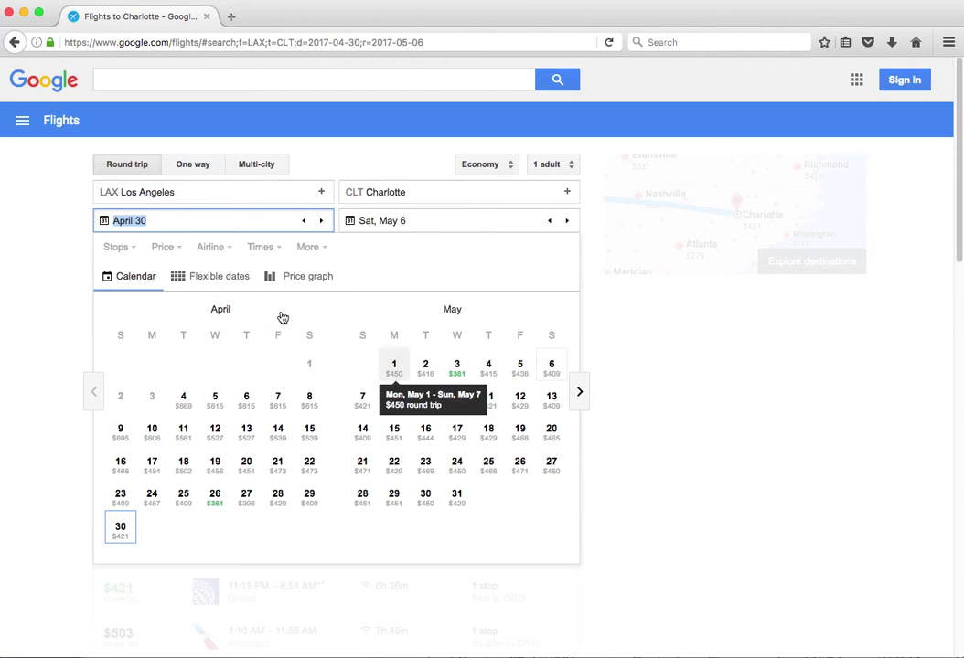
left_click(219, 278)
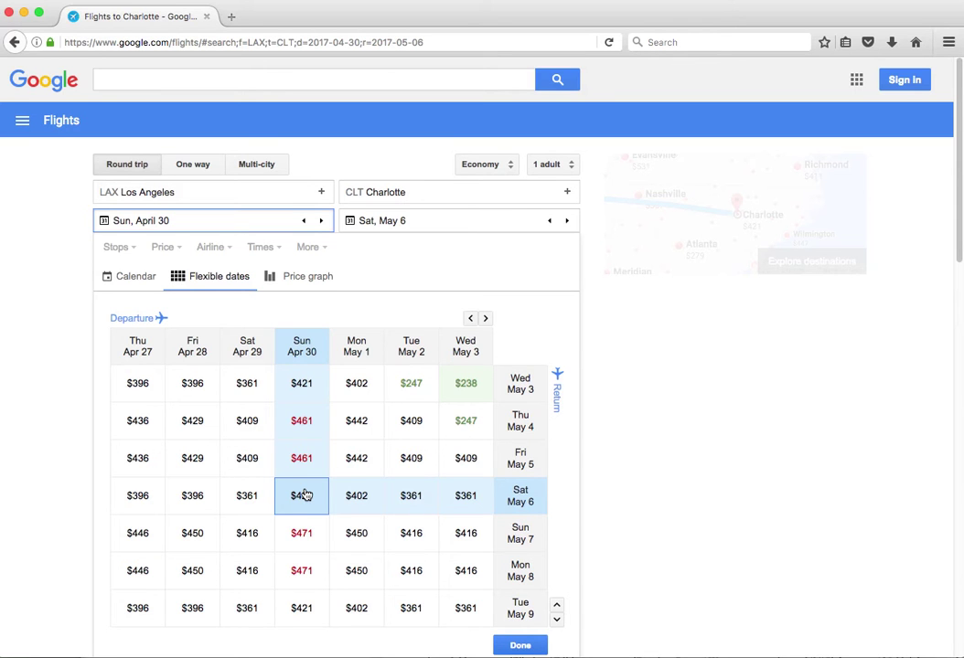
left_click(303, 282)
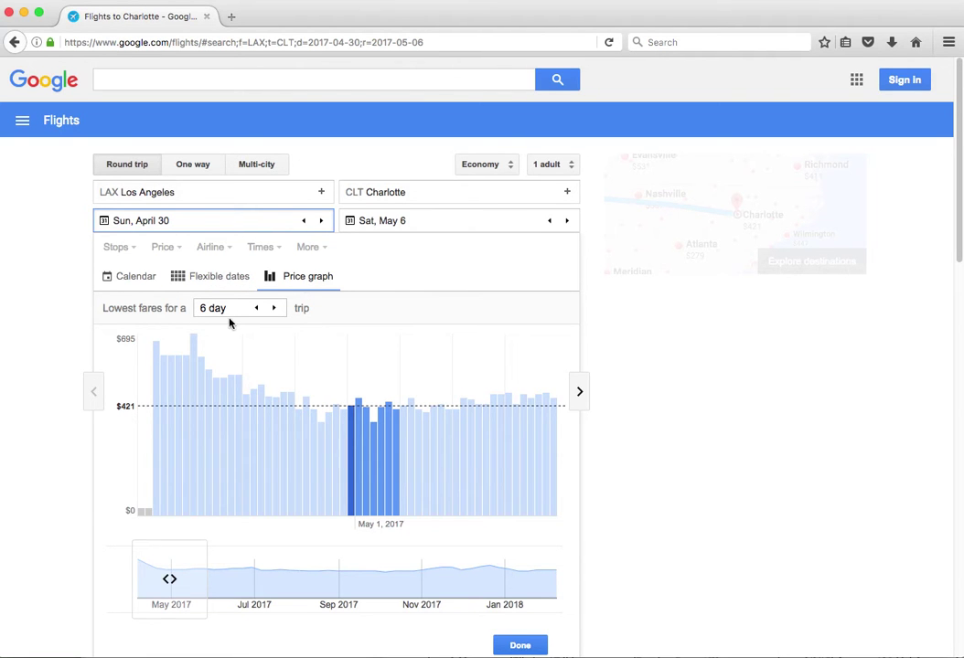
Page the 6-day price graph forward through November–December 2017
mouse_move(172, 362)
left_click(580, 394)
left_click(580, 394)
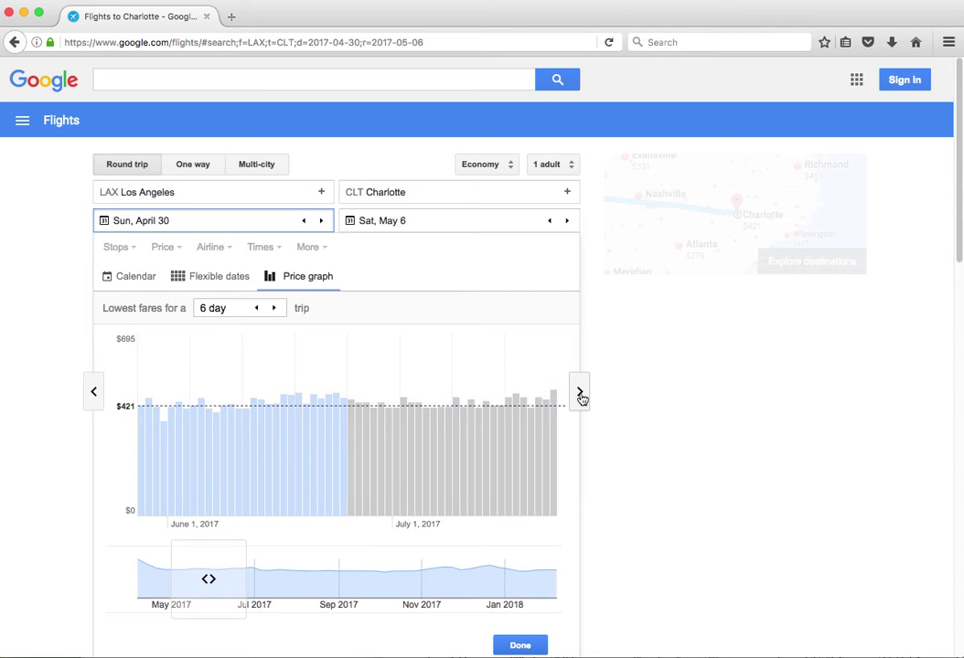
left_click(580, 394)
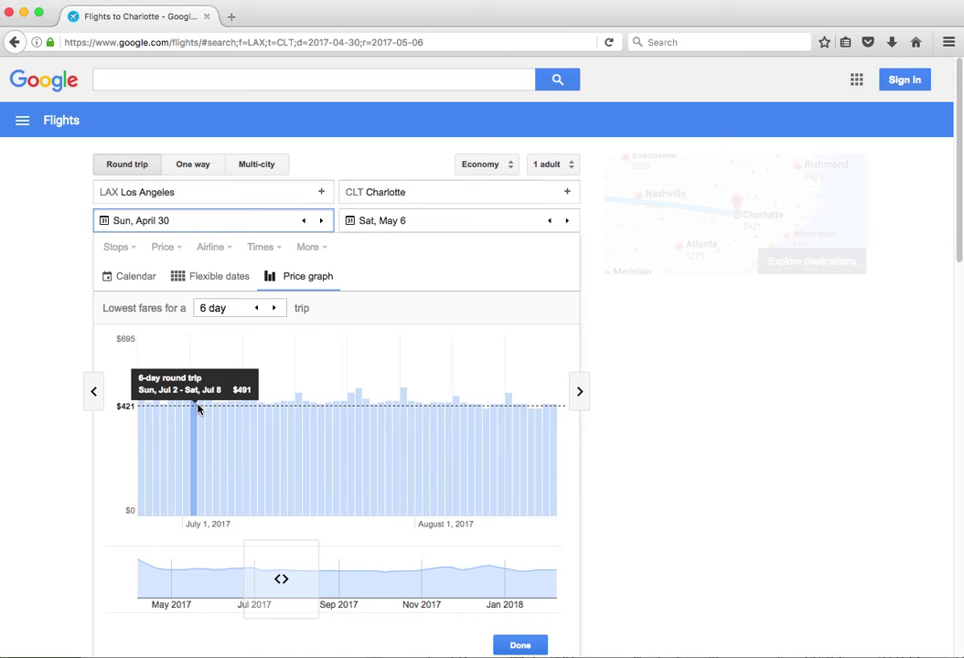
left_click(579, 394)
left_click(580, 394)
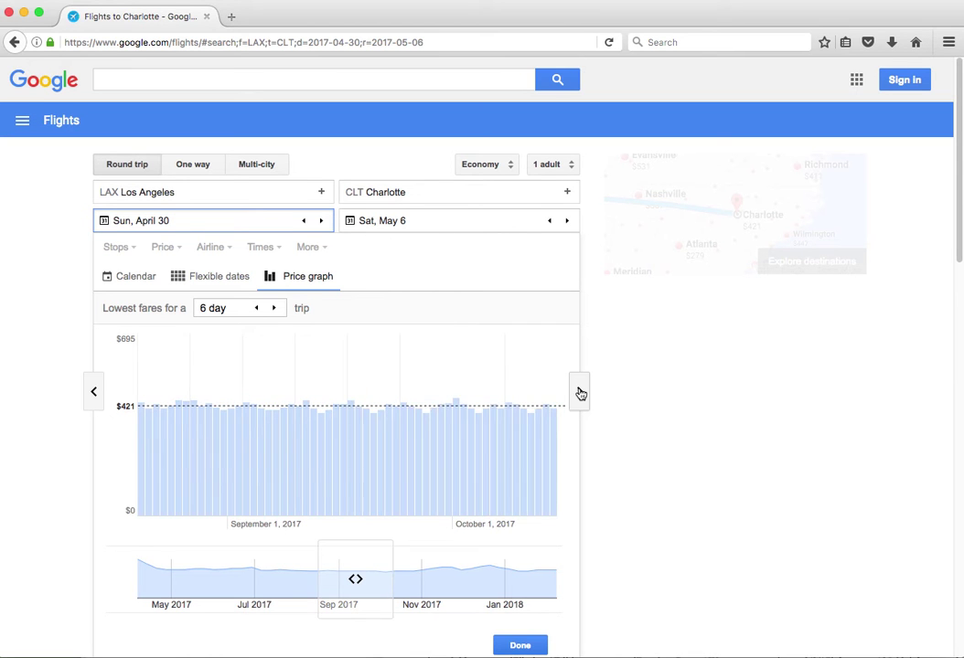
left_click(579, 395)
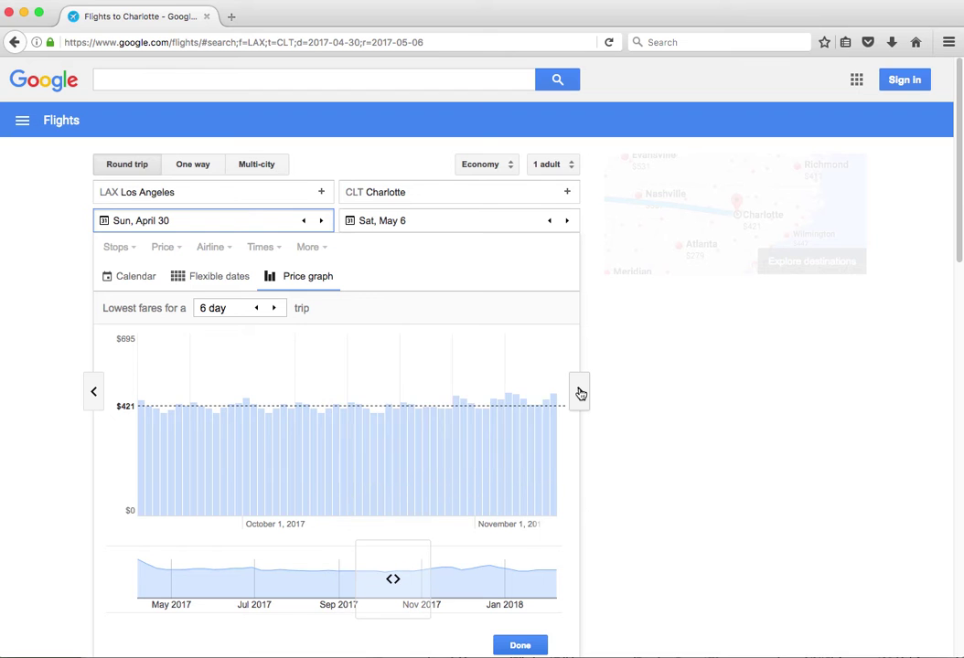
left_click(579, 394)
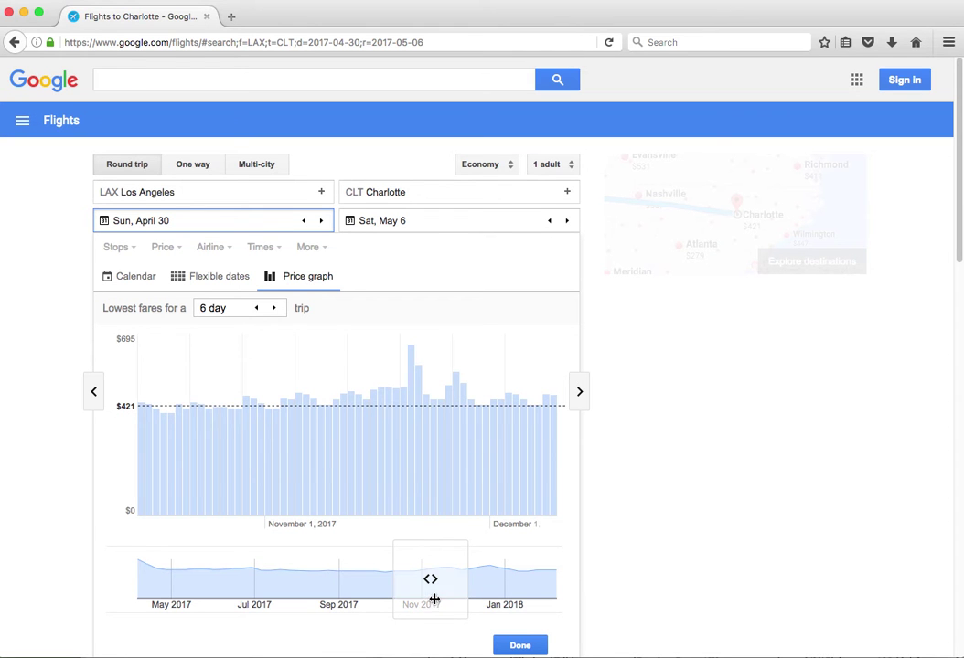
Drag the graph's overview range back to the May 2017 fares
left_click_drag(435, 599, 535, 596)
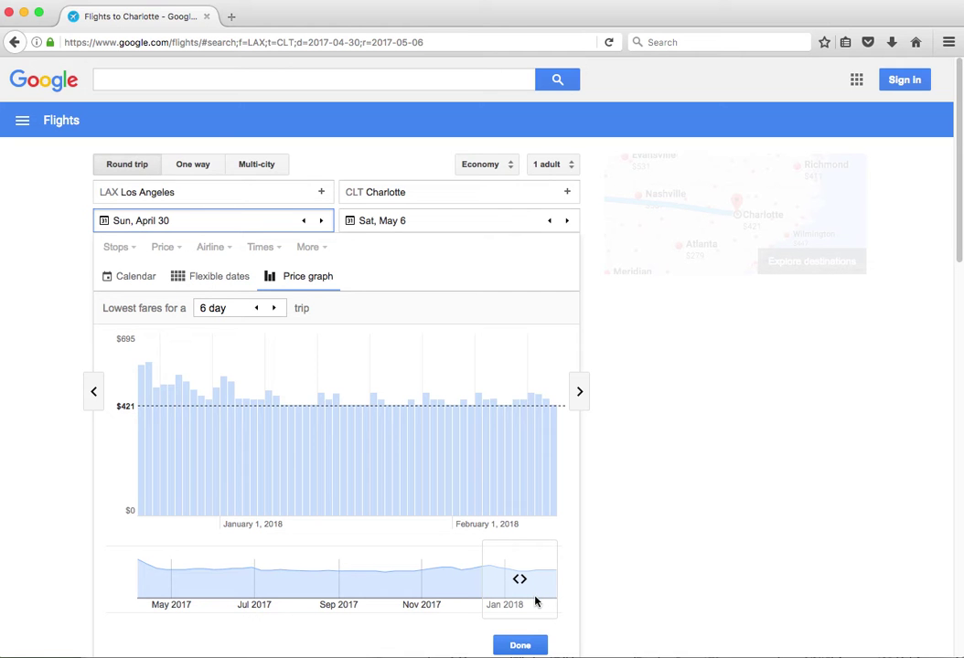
left_click(579, 398)
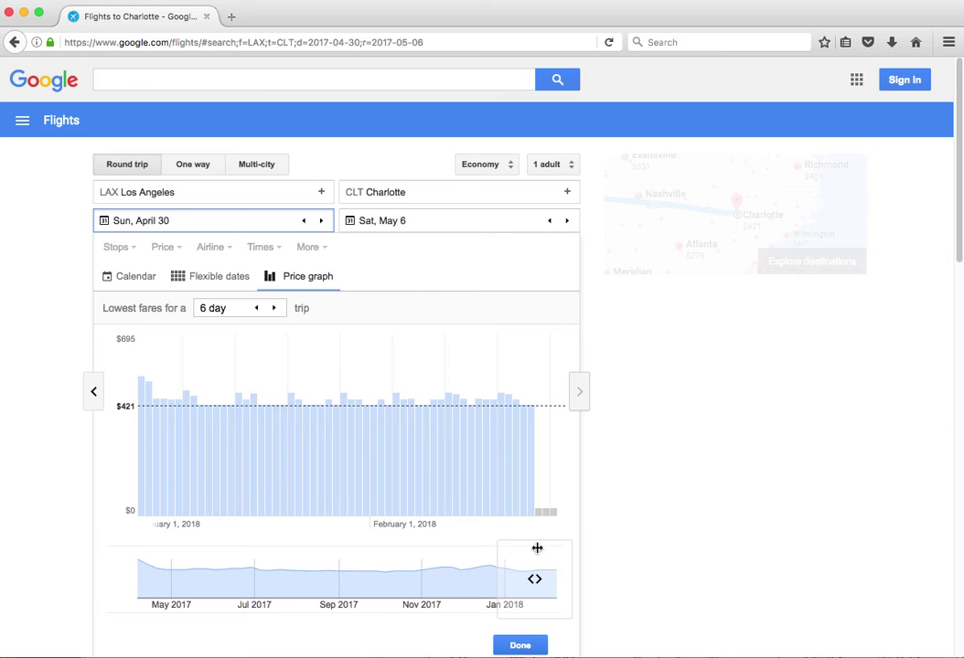
left_click_drag(533, 580, 157, 578)
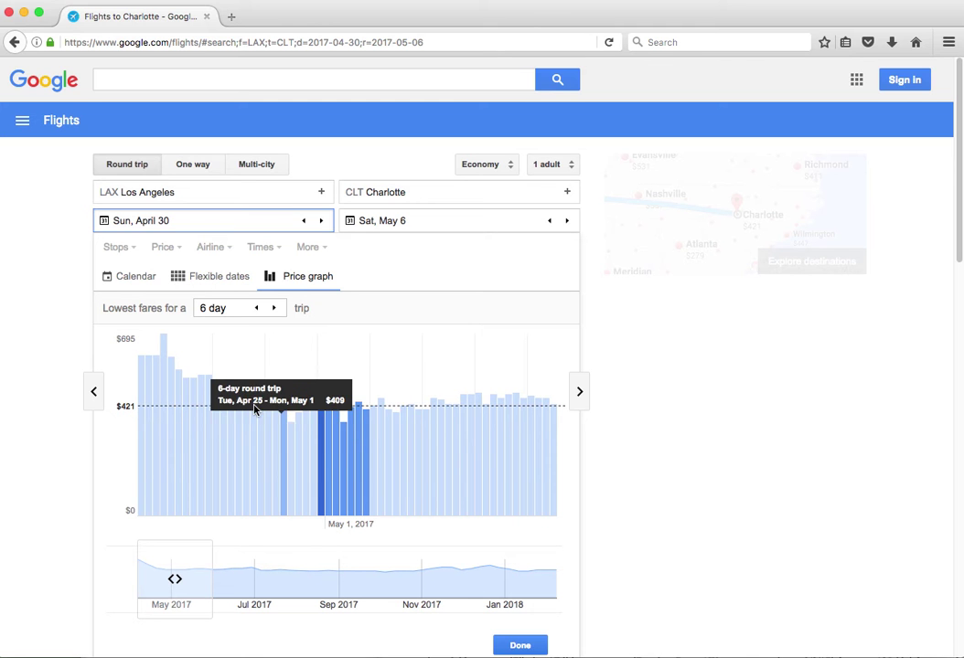
left_click(405, 192)
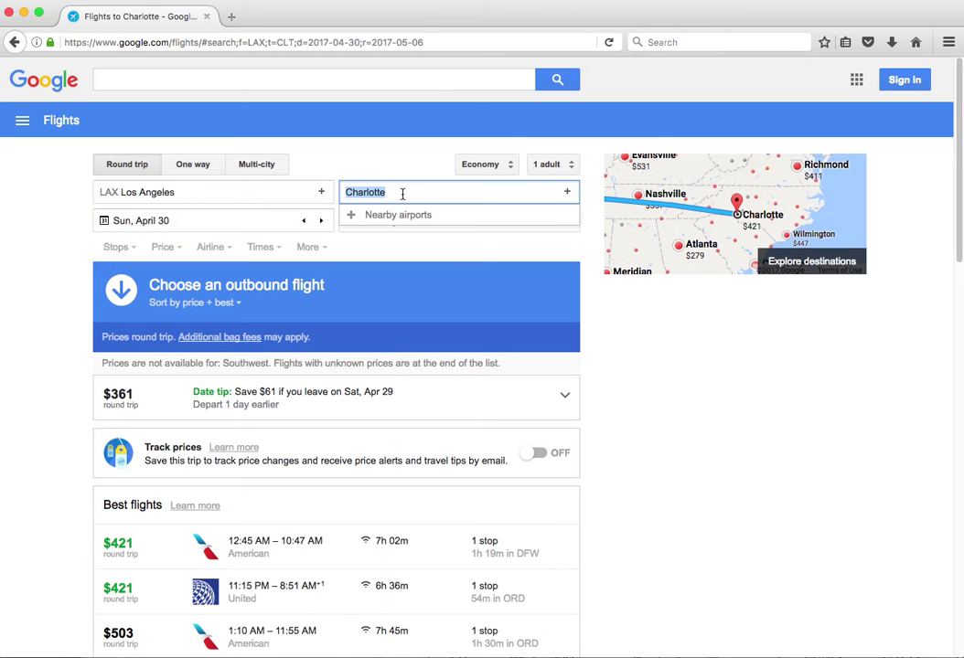
Change the destination to London (all airports) for the LAX round trip
type("London")
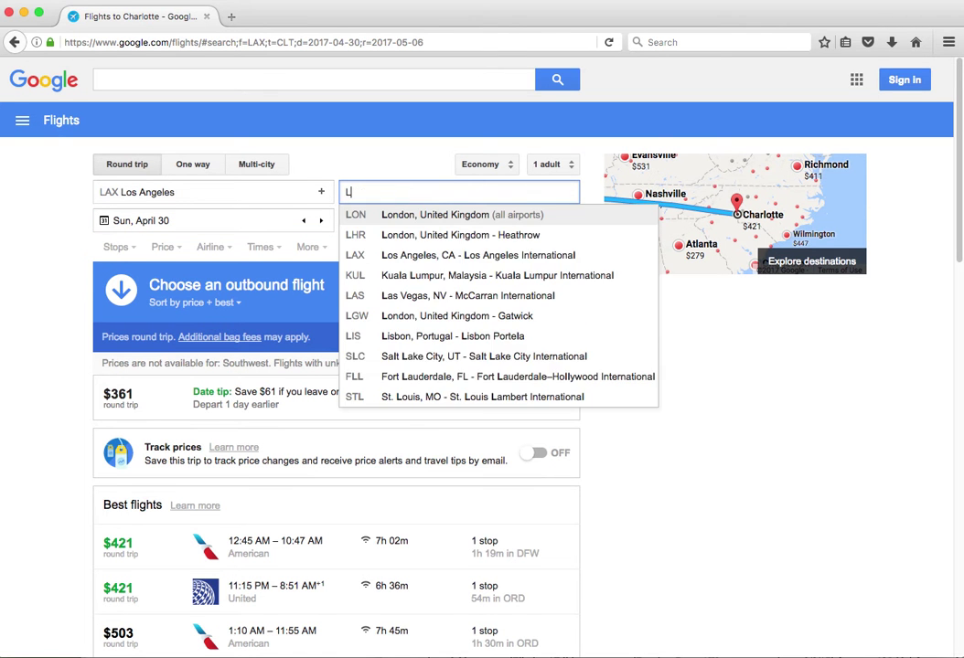
left_click(412, 214)
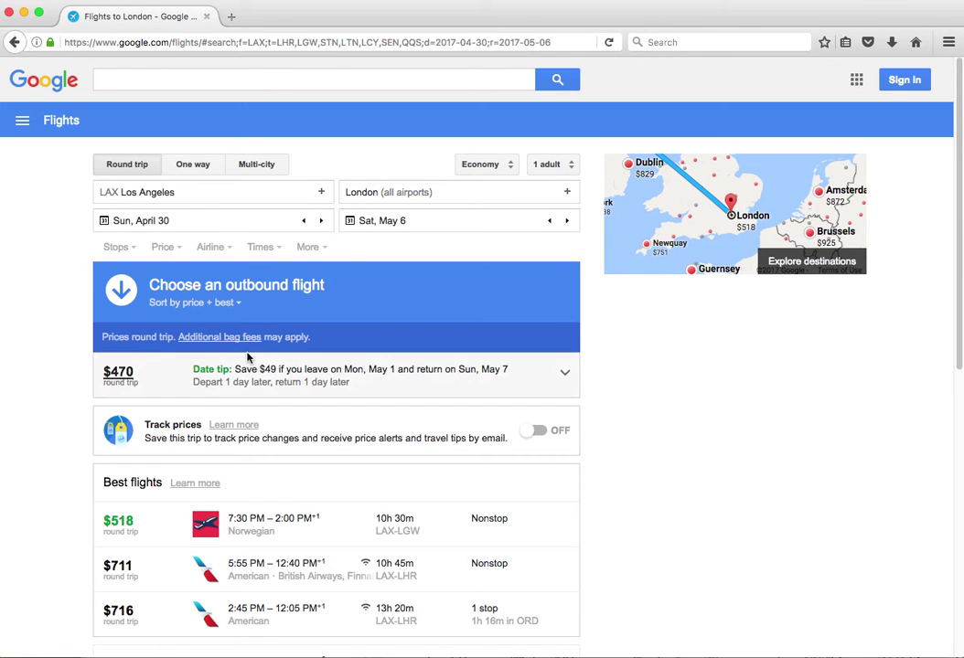
left_click(202, 219)
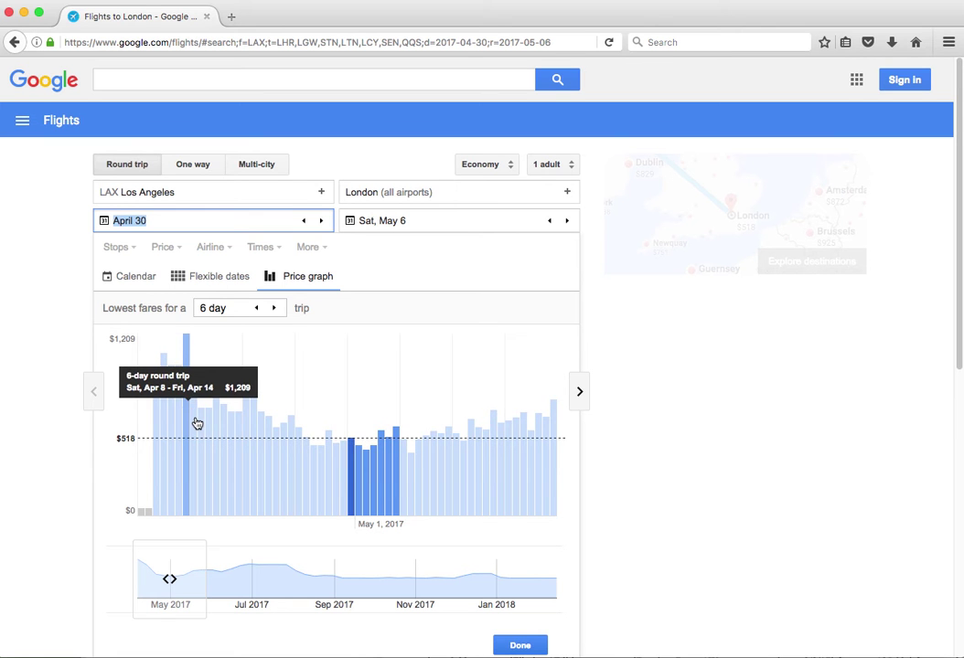
Choose a Tue, May 2 departure and a 7-day trip returning Tue, May 9 at $471
left_click(203, 433)
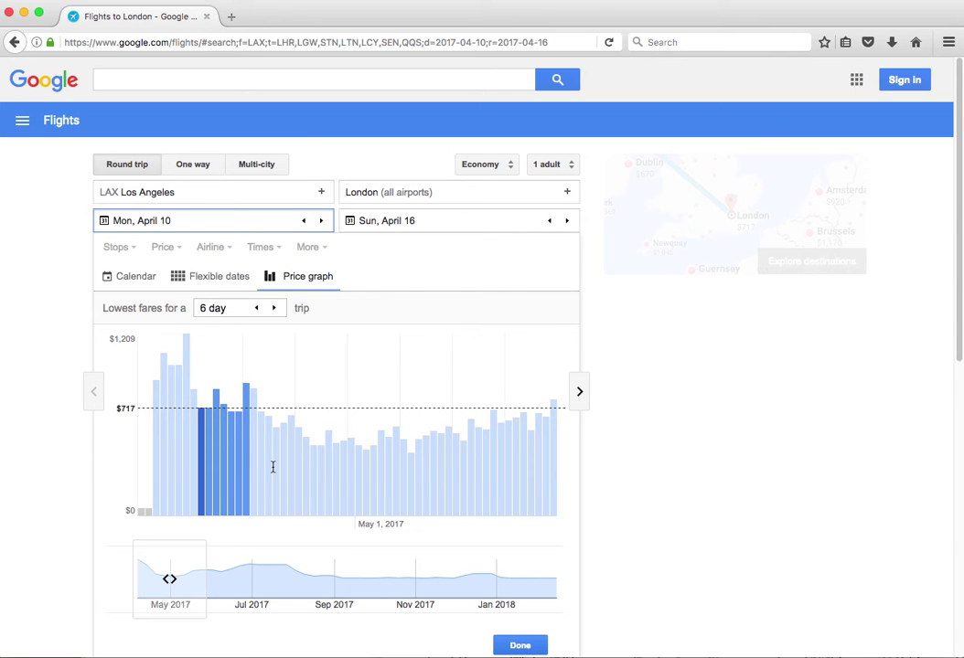
mouse_move(365, 501)
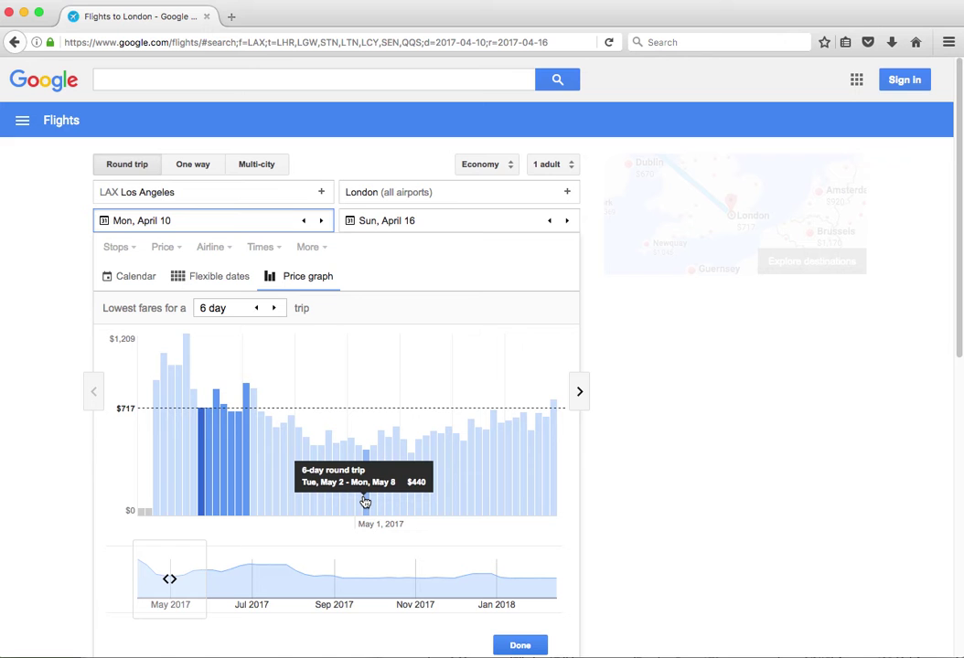
left_click(366, 502)
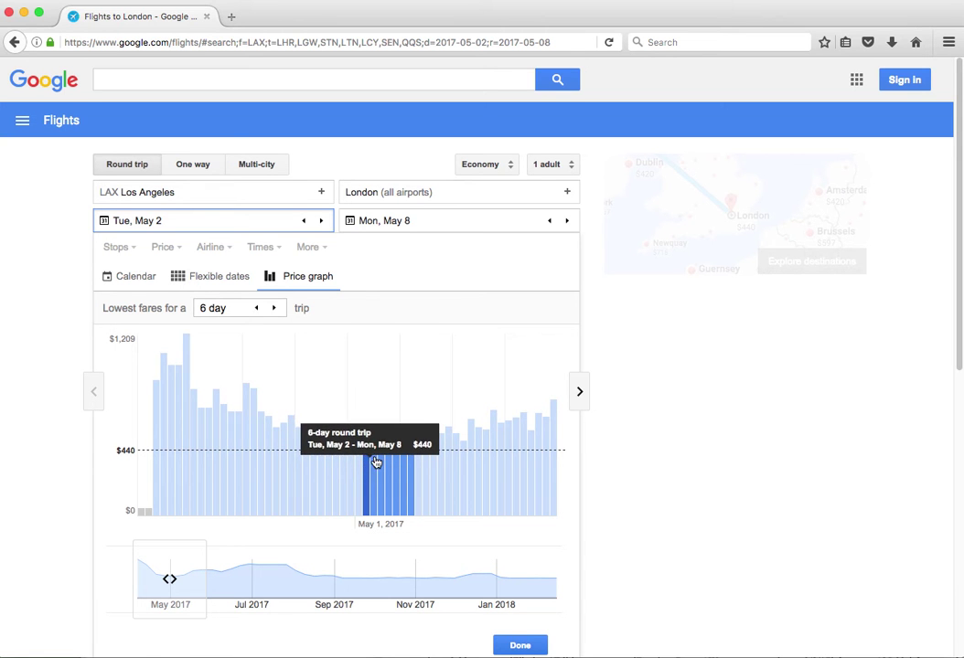
left_click(275, 311)
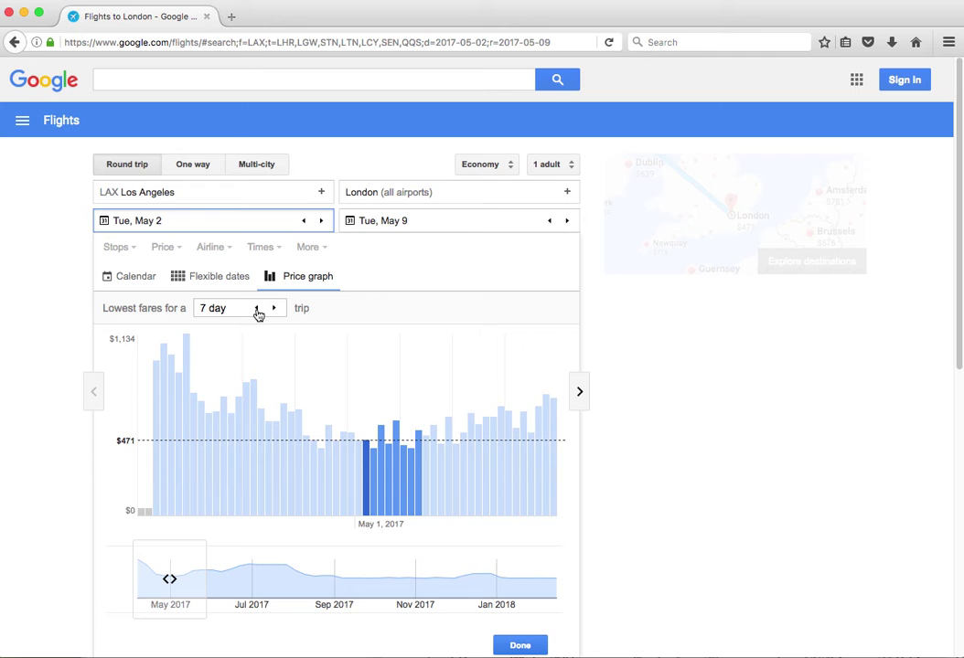
left_click(257, 309)
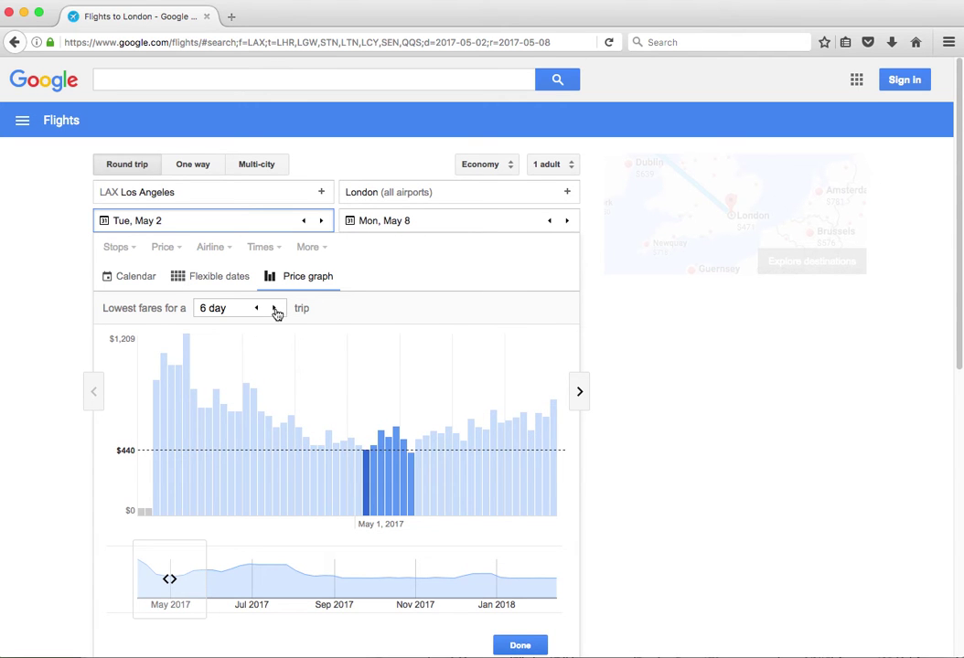
left_click(274, 309)
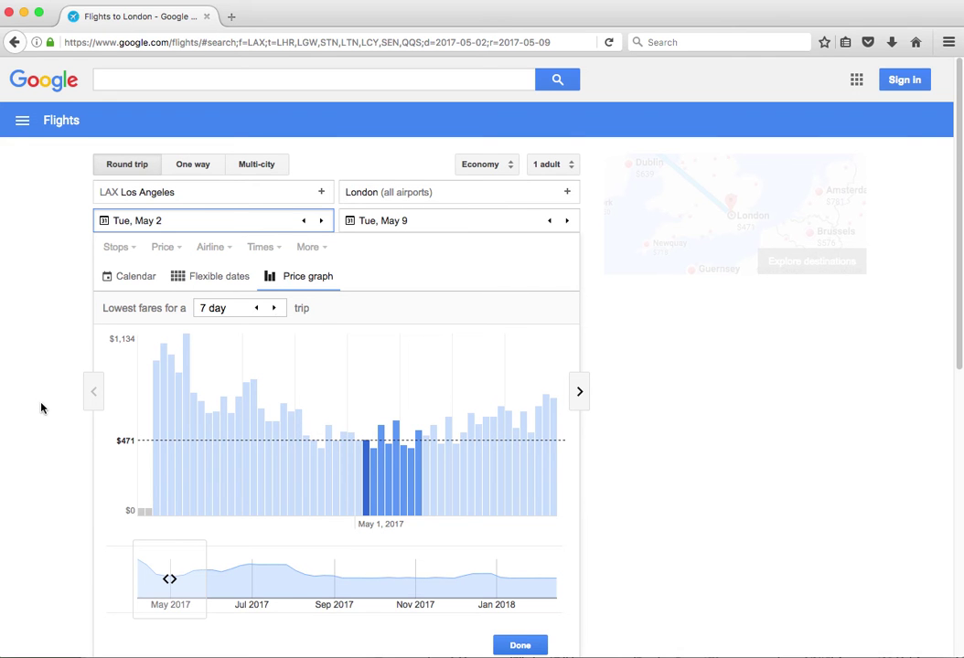
Pick the $471 WOW outbound flight via Reykjavik from Best flights
scroll(43, 405, "down", 1)
scroll(43, 405, "down", 5)
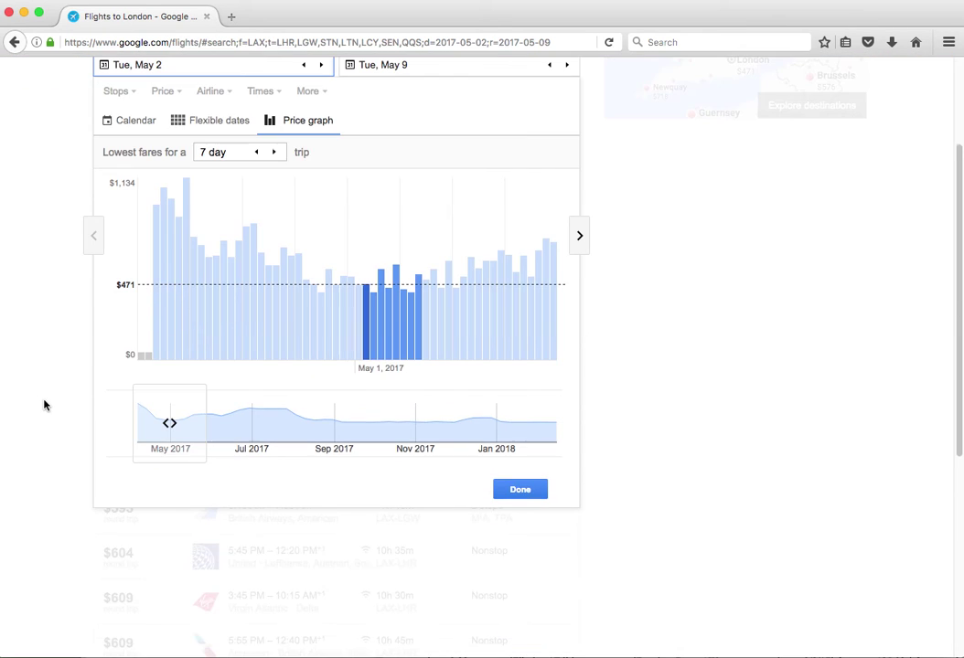
left_click(531, 489)
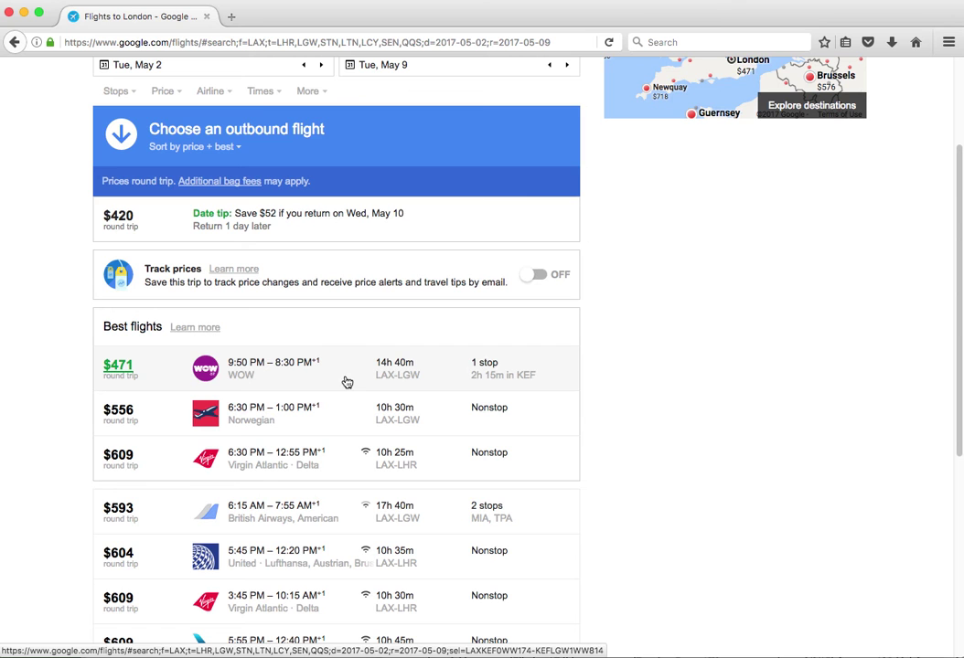
left_click(277, 379)
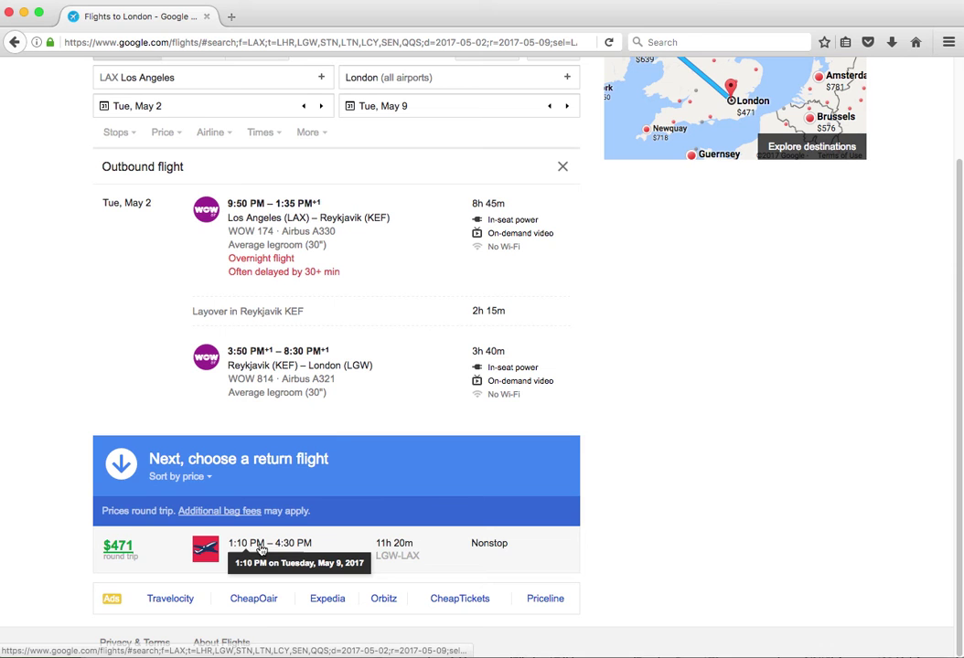
Select the $471 Norwegian 1:10 PM May 9 return and review the booking, track and share options
left_click(261, 549)
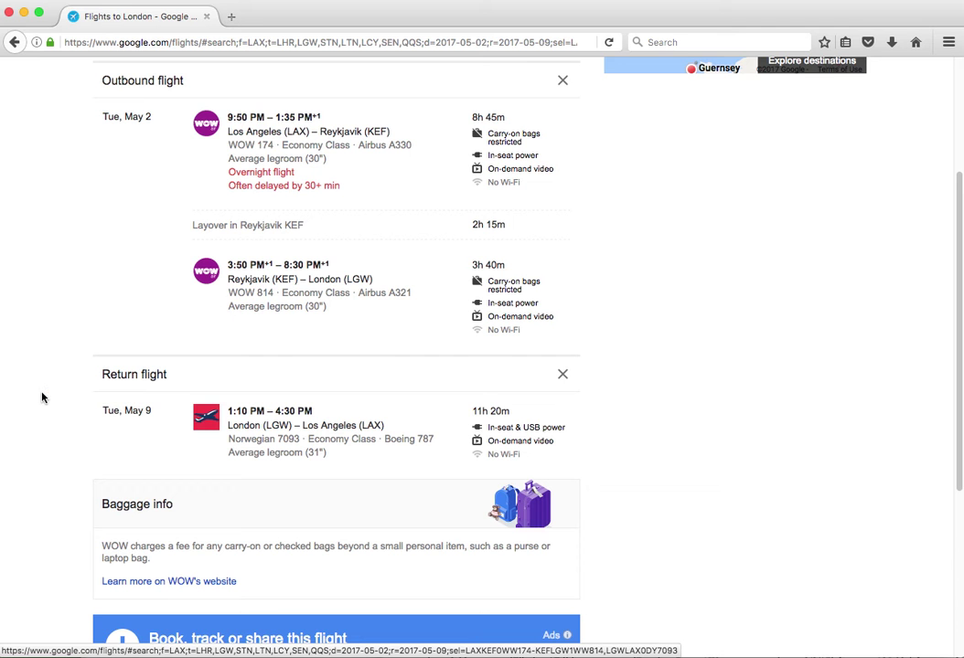
scroll(43, 395, "down", 4)
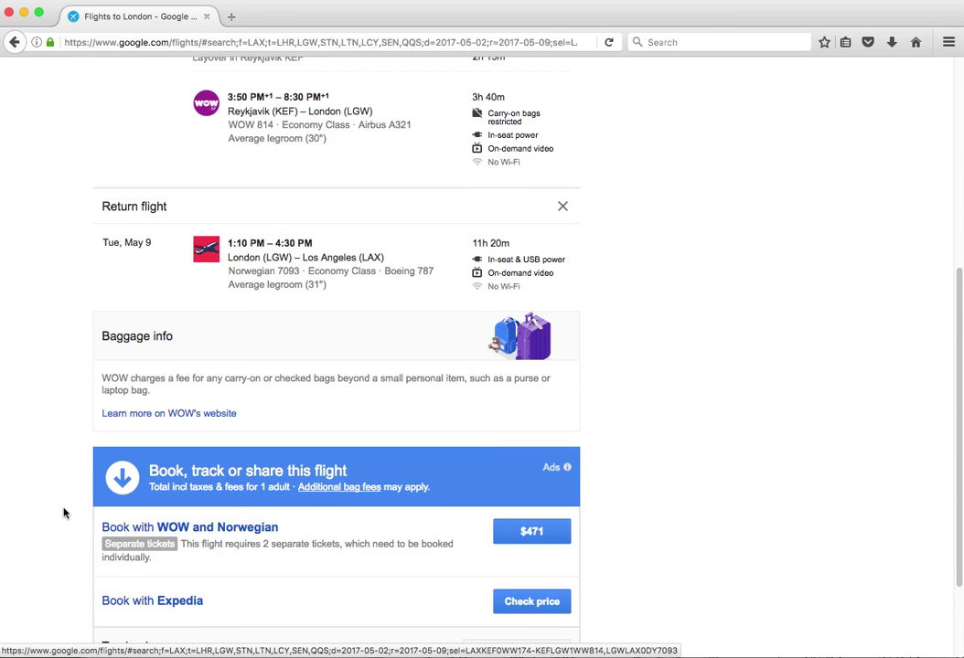
scroll(64, 513, "down", 1)
scroll(64, 513, "down", 3)
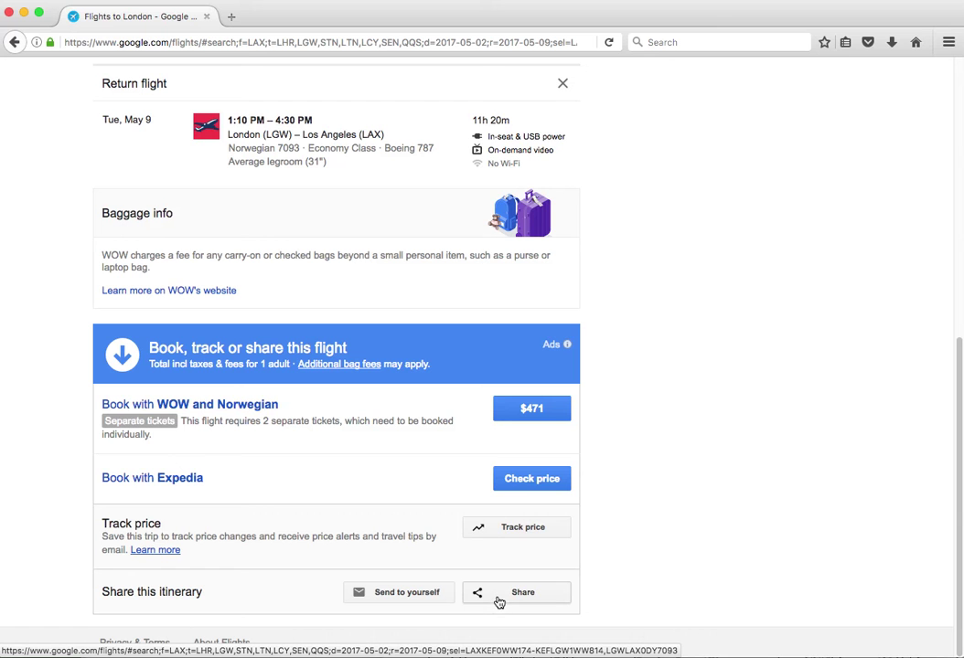
scroll(609, 560, "up", 5)
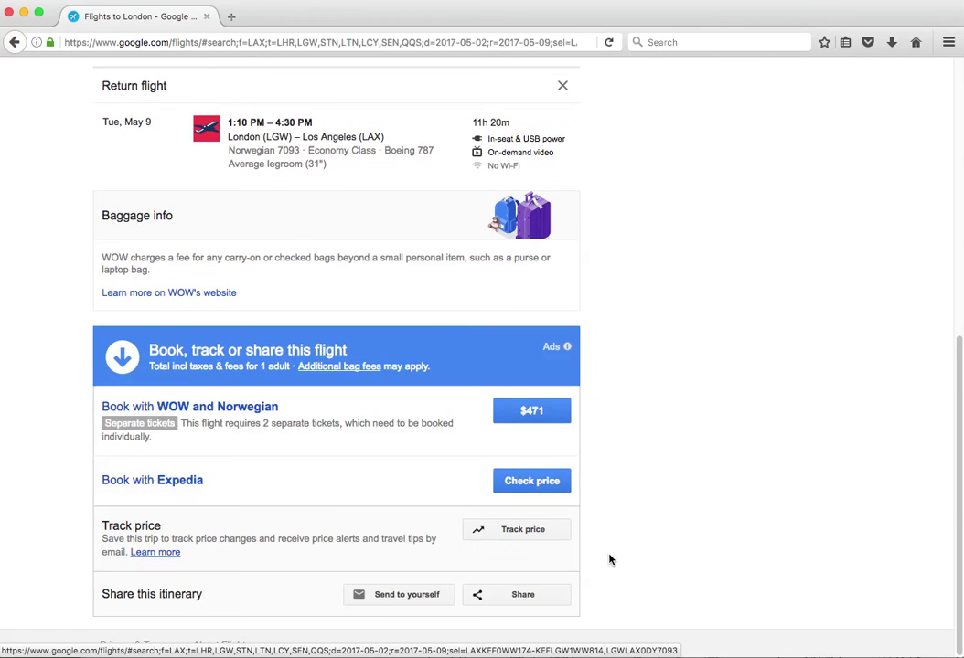
scroll(609, 559, "up", 2)
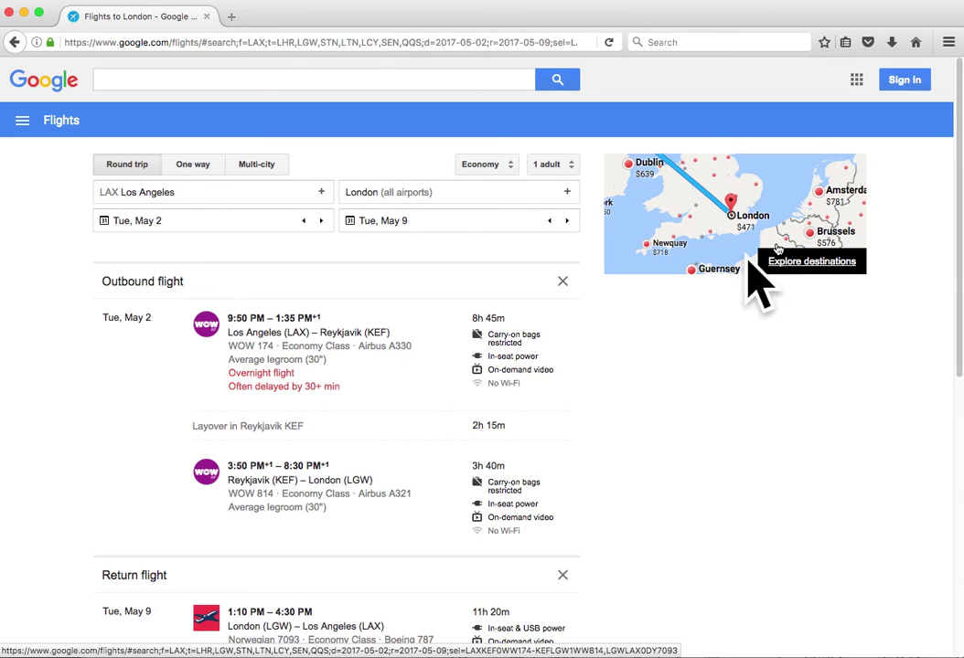
Go back twice to the 'Choose an outbound flight' list for May 2–9
left_click(15, 45)
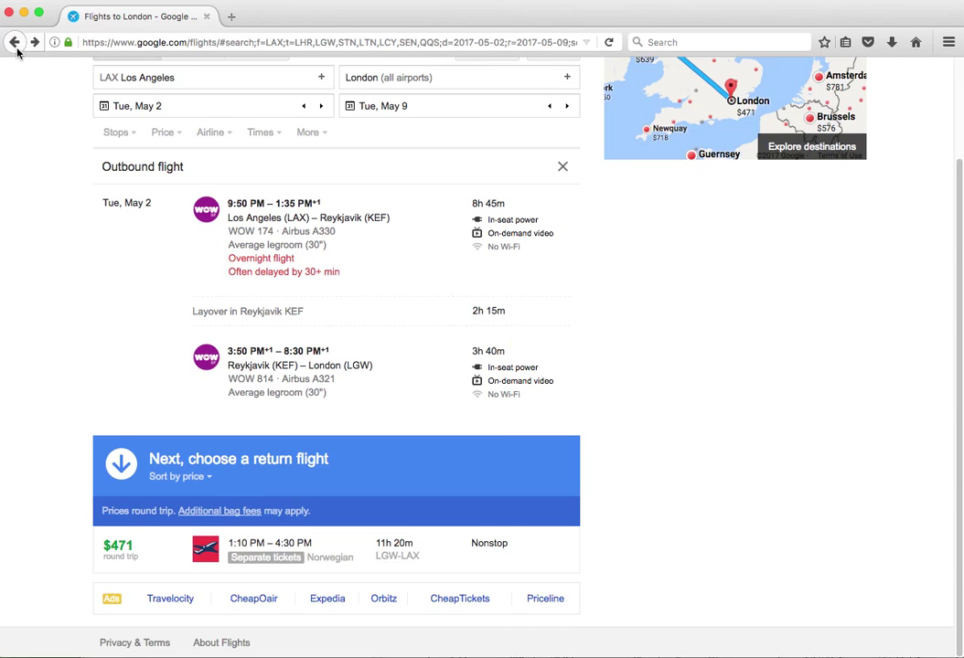
left_click(16, 46)
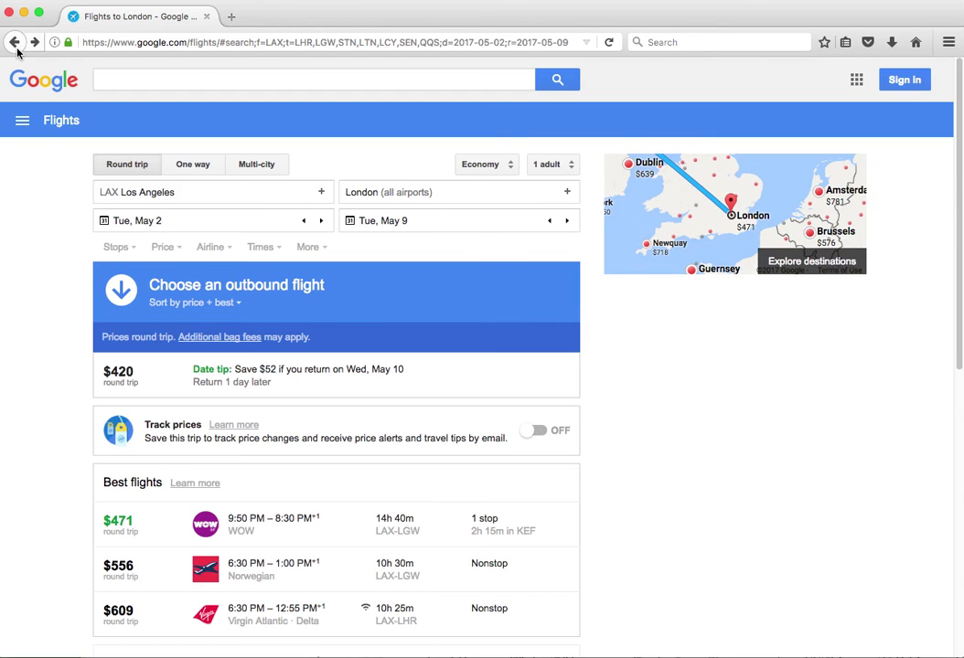